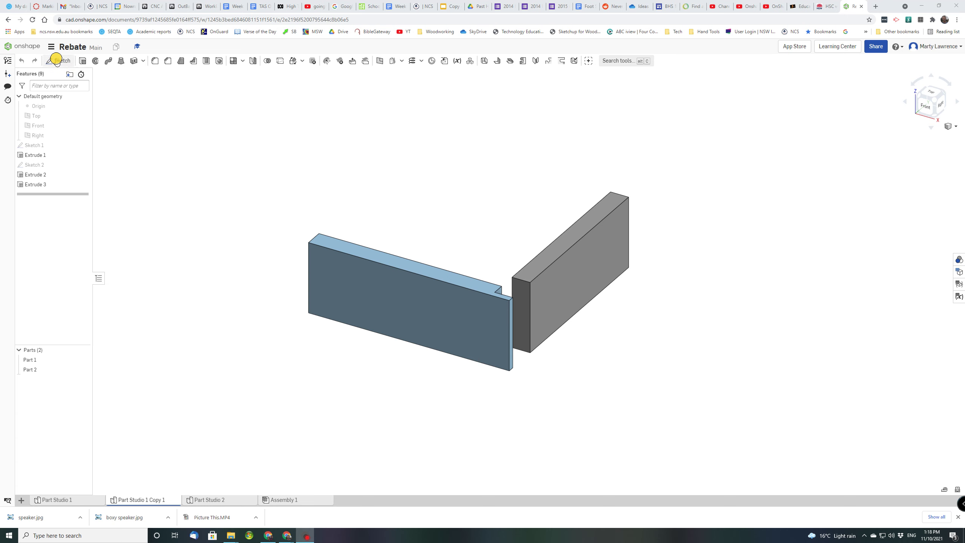
Create a new Onshape document named 'Rebated Joint'
left_click(31, 46)
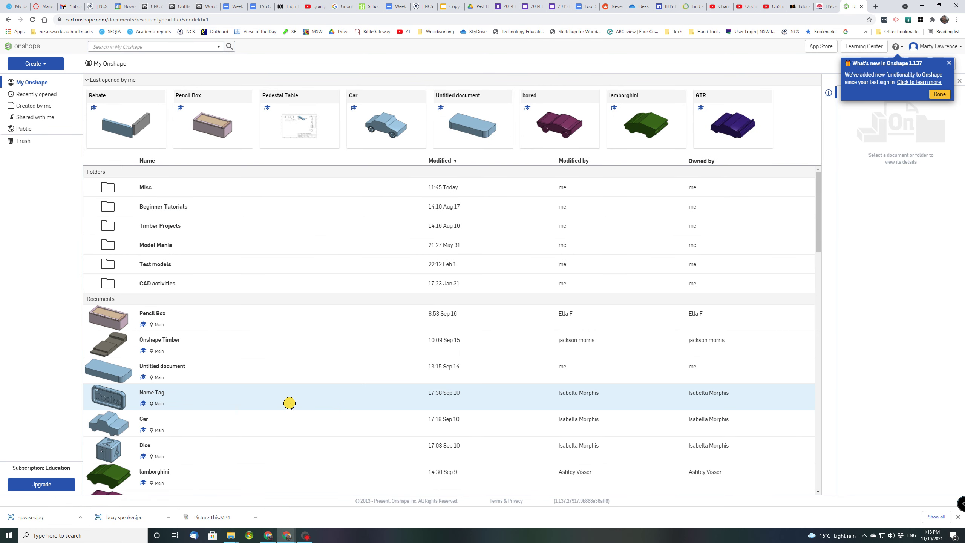
left_click(43, 63)
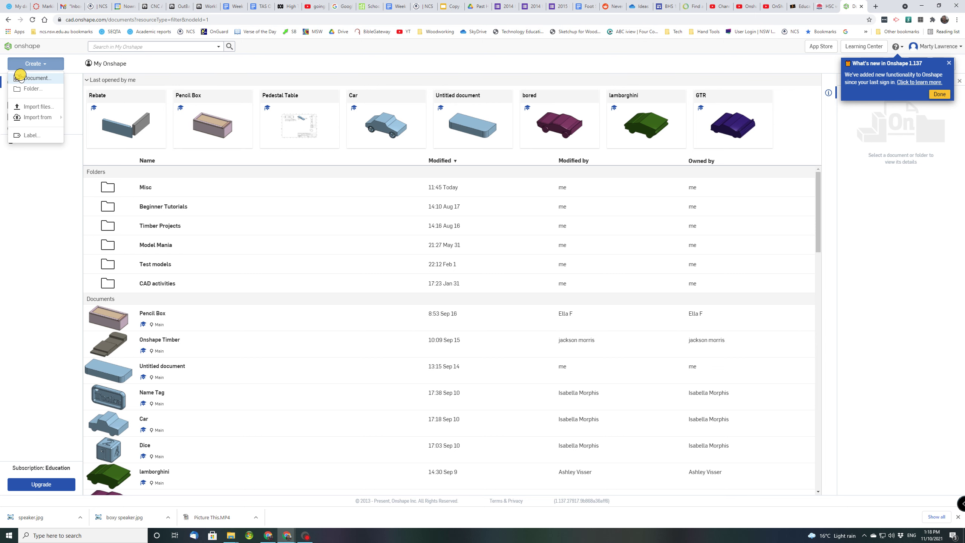
left_click(38, 78)
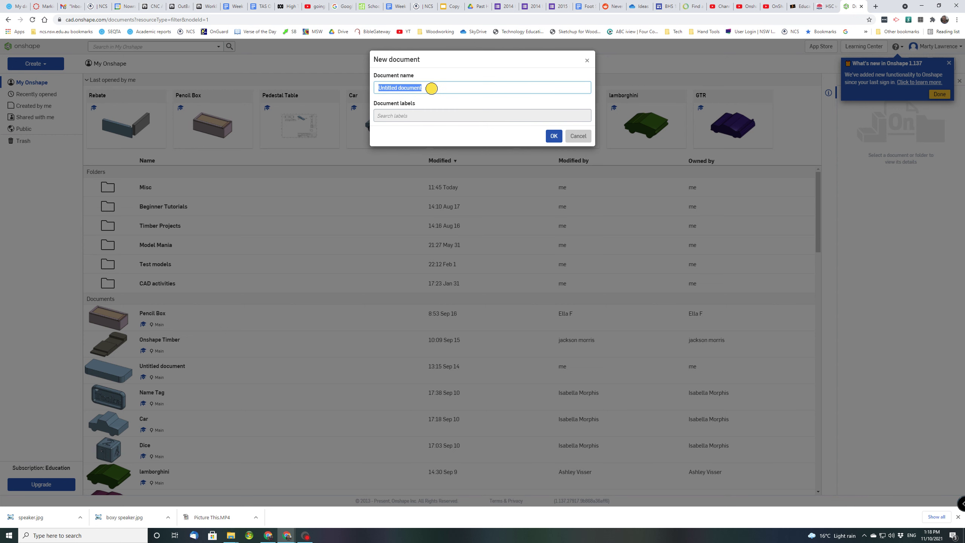
type("Rebated ")
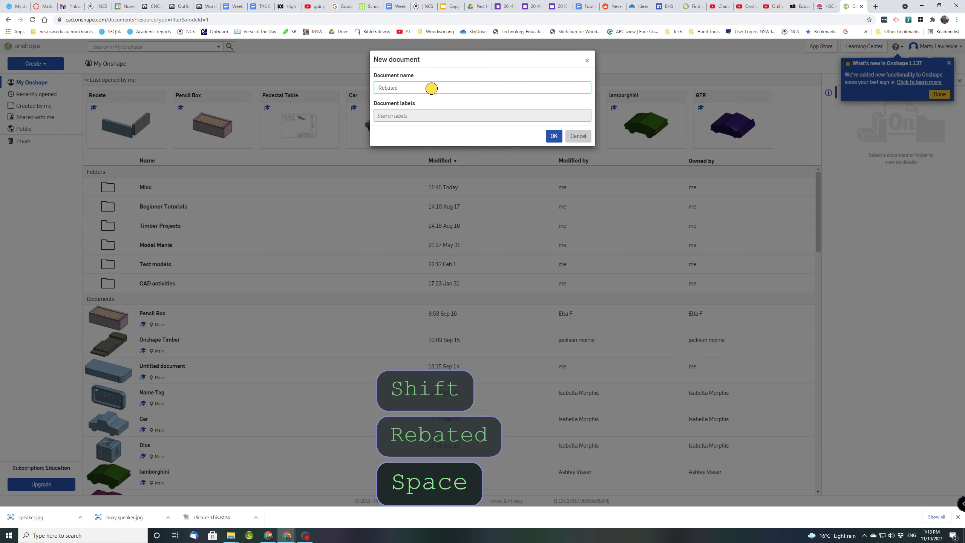
type("Joint")
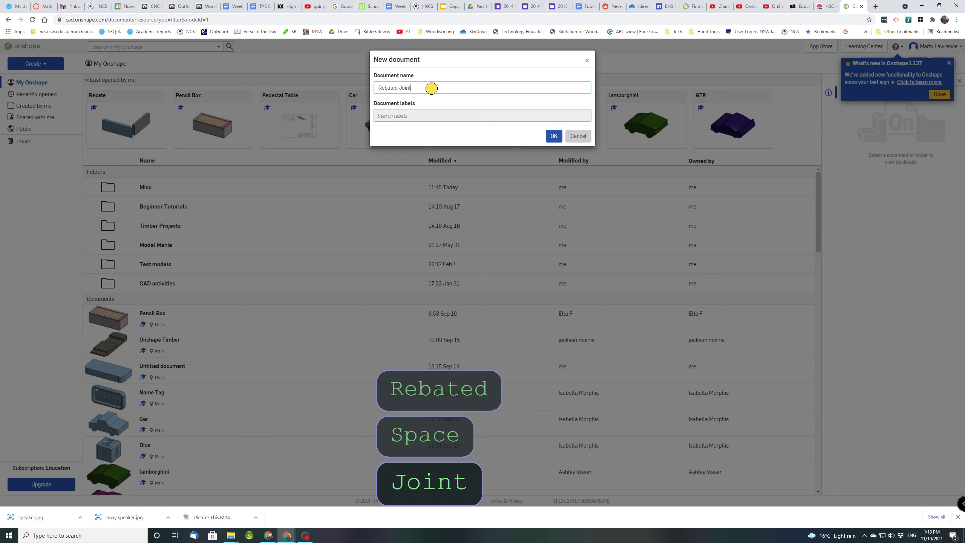
left_click(548, 136)
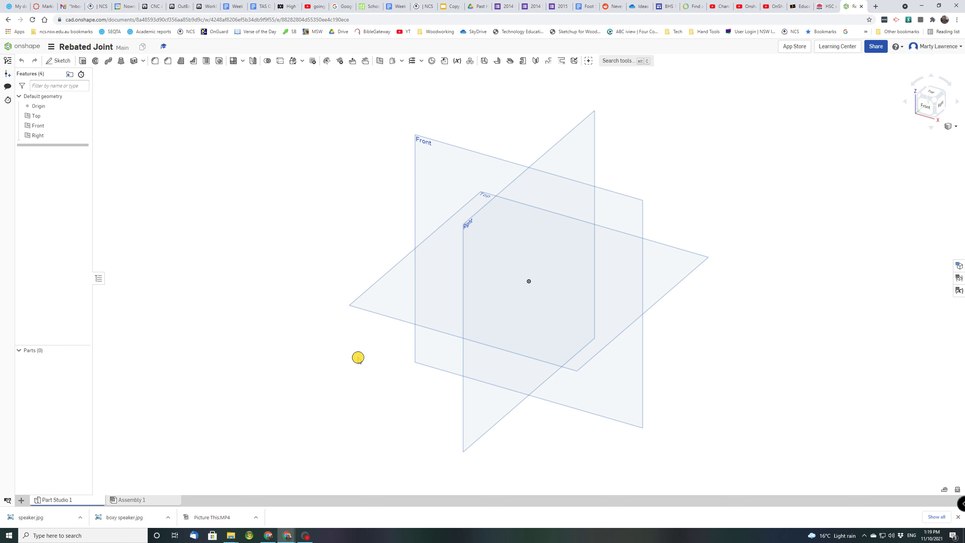
left_click(875, 47)
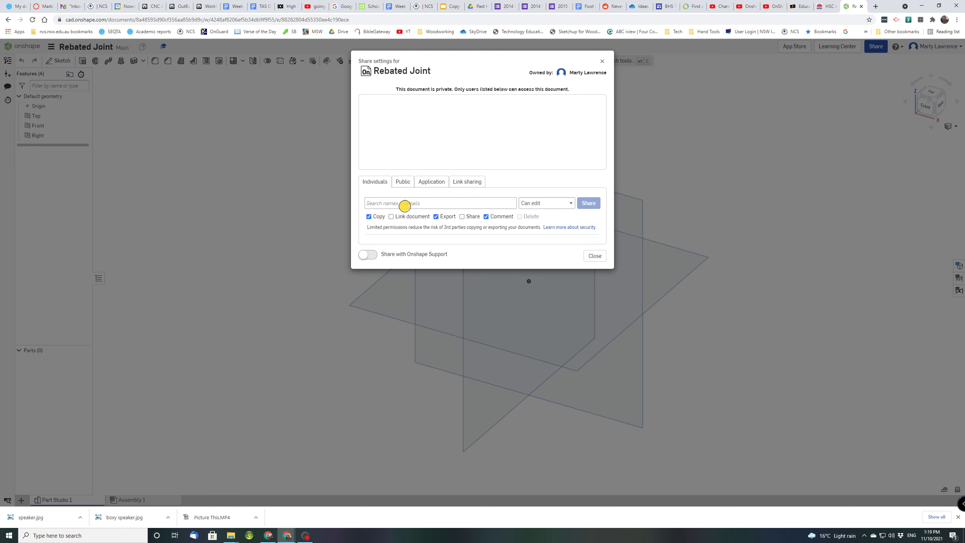
left_click(392, 203)
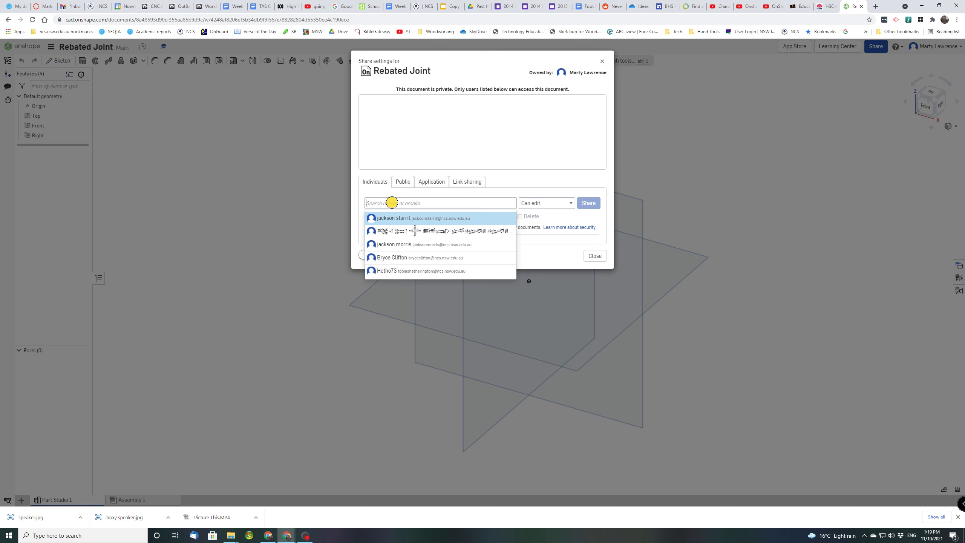
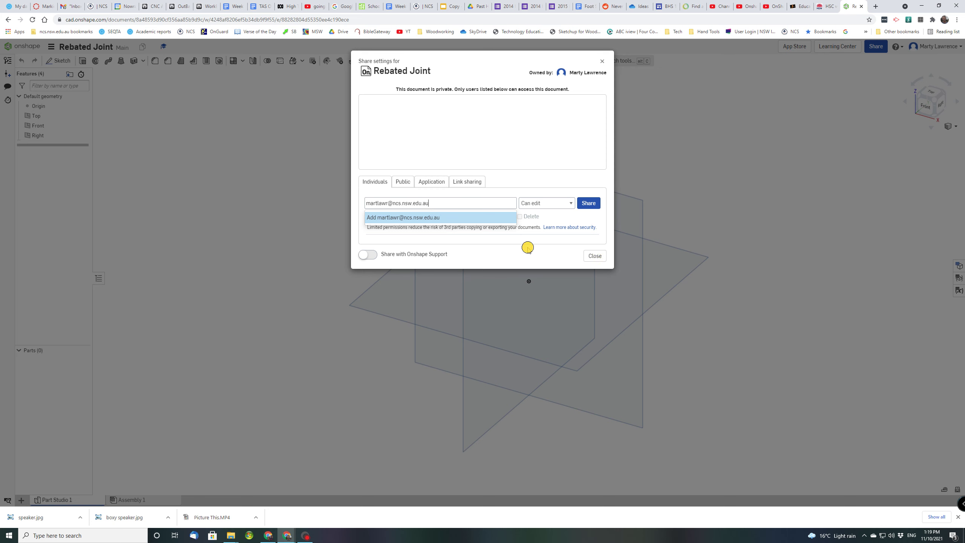
left_click(594, 256)
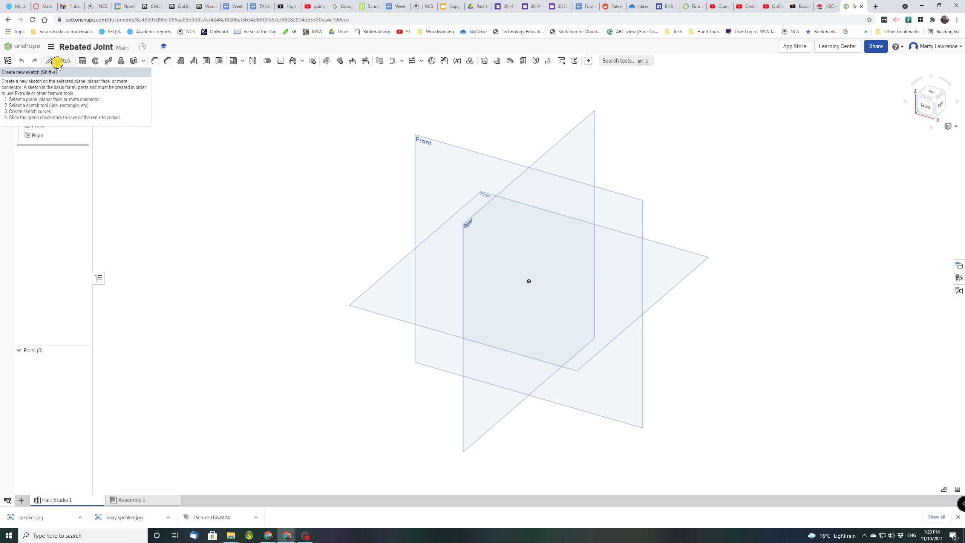
Start a sketch on the Front plane, hide the origin and default planes, and view it normal
left_click(57, 62)
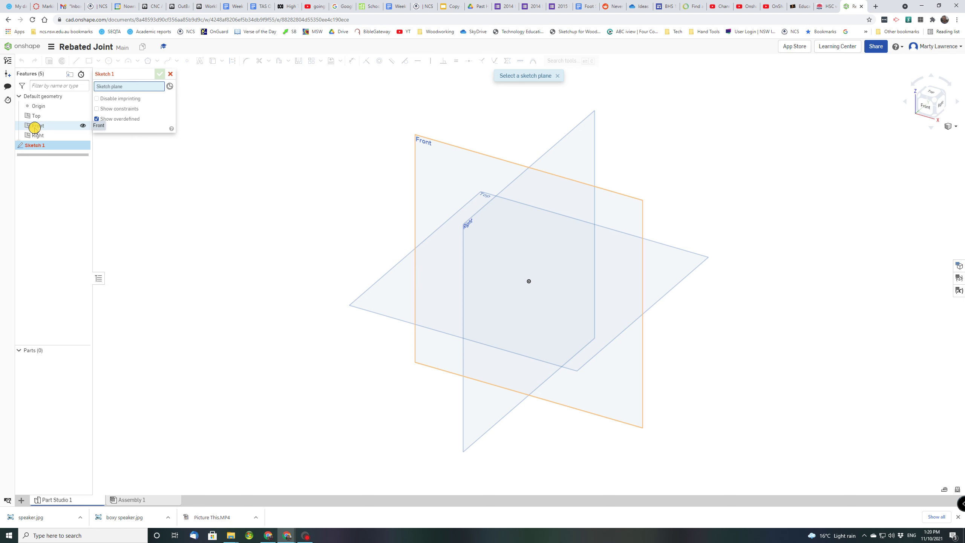
left_click(437, 152)
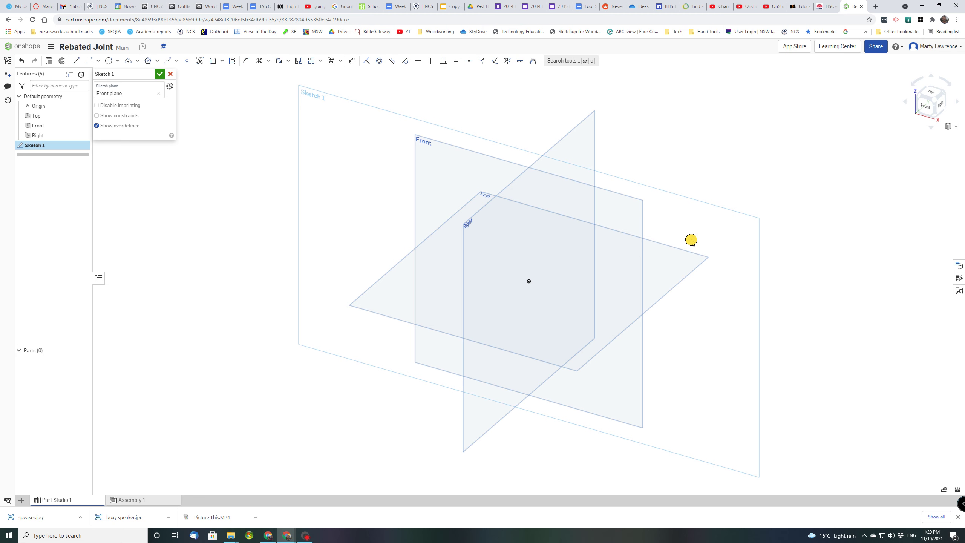
left_click(81, 107)
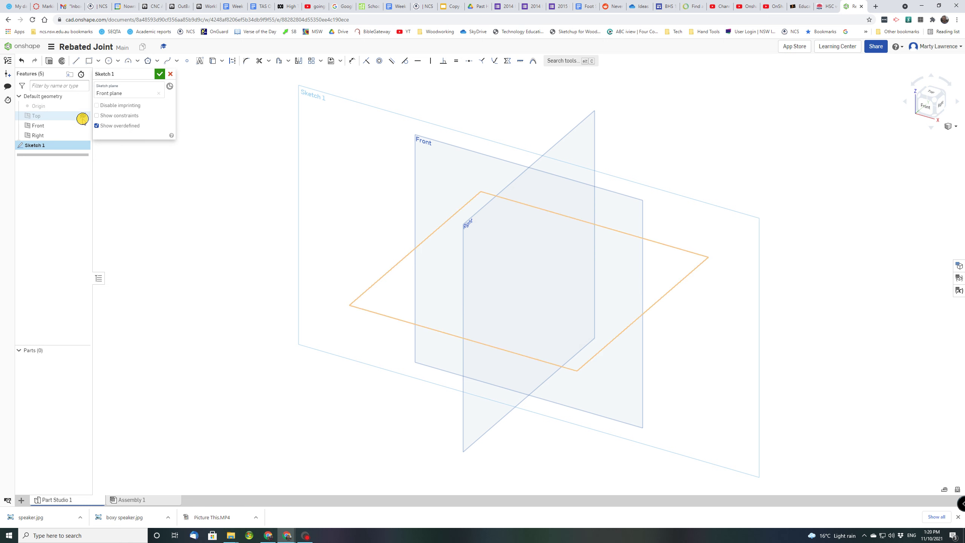
left_click(82, 115)
left_click(83, 125)
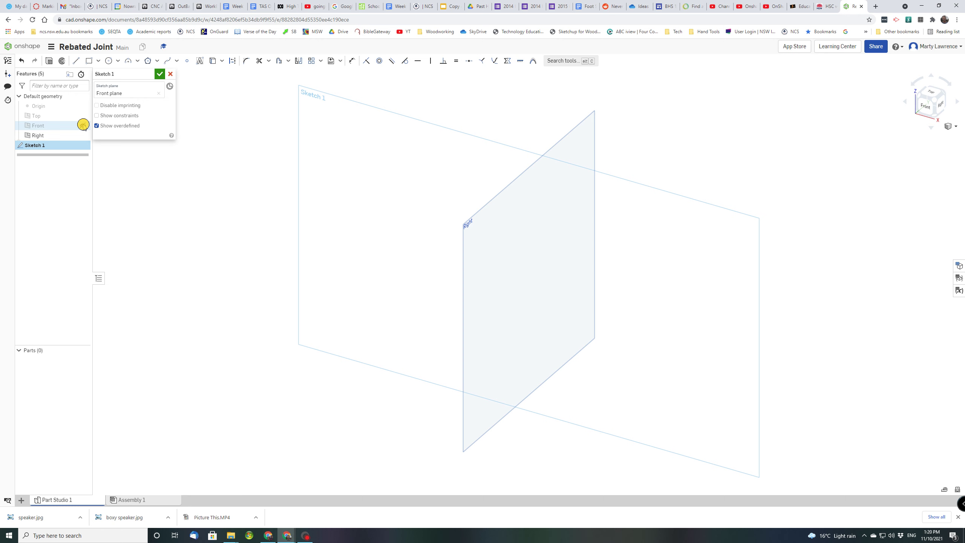
left_click(83, 134)
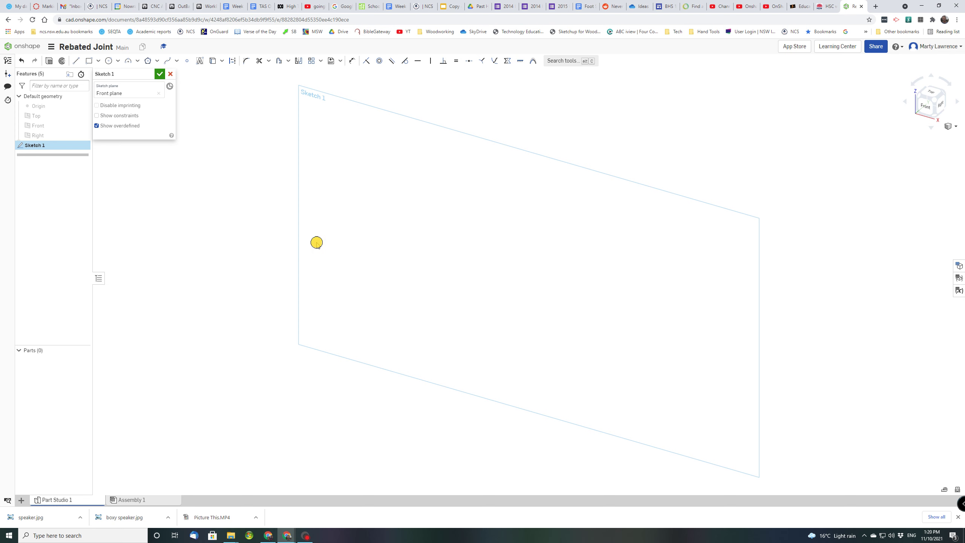
right_click(426, 229)
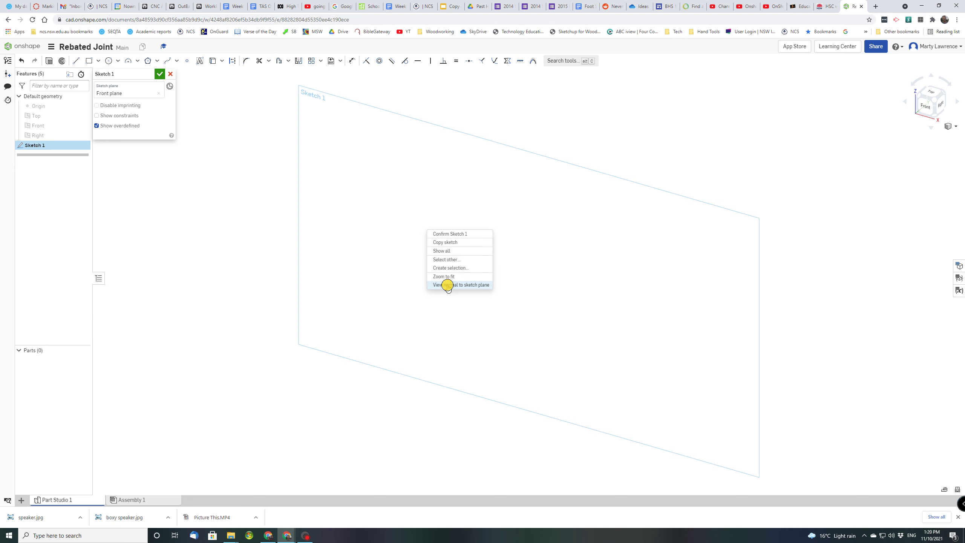
left_click(447, 285)
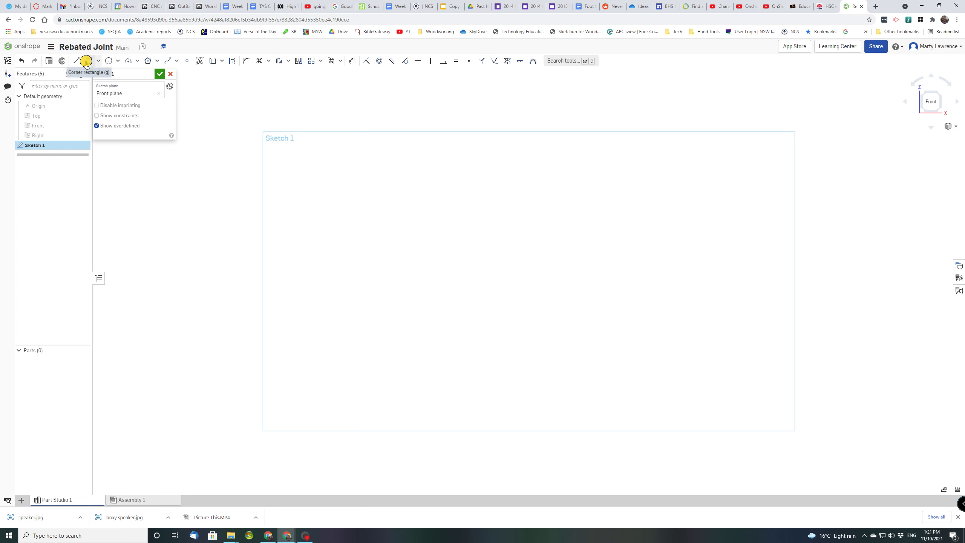
Draw a corner rectangle of roughly 186 × 81 on the Front plane
left_click(98, 61)
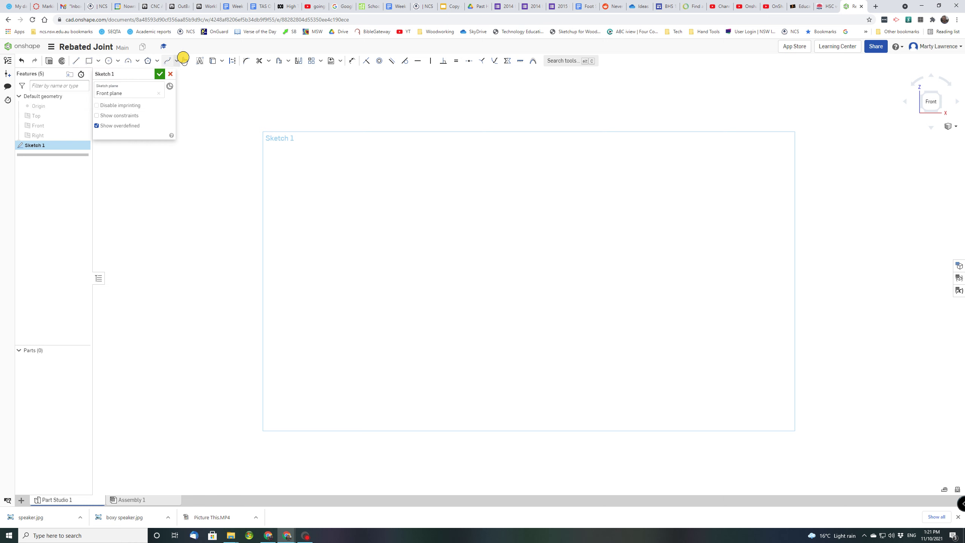
left_click(91, 61)
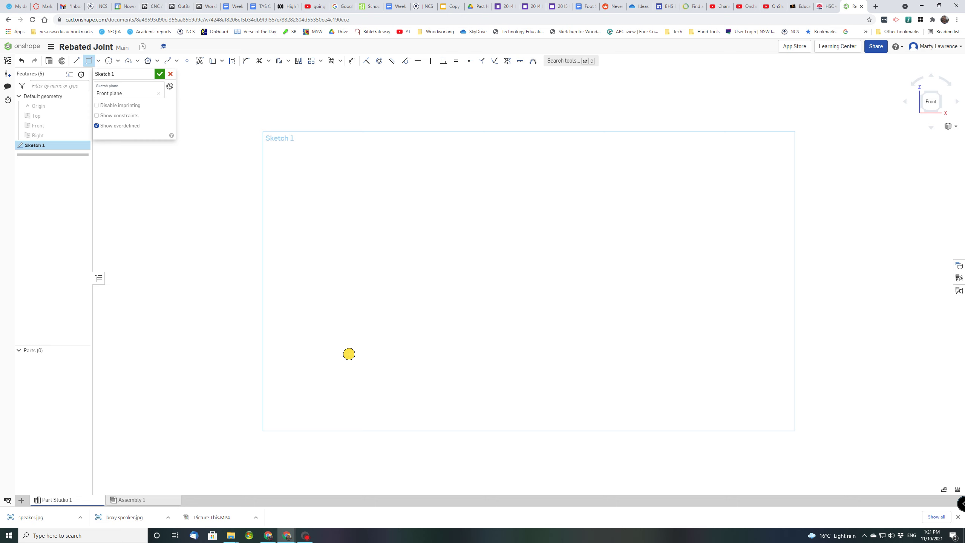
left_click(349, 353)
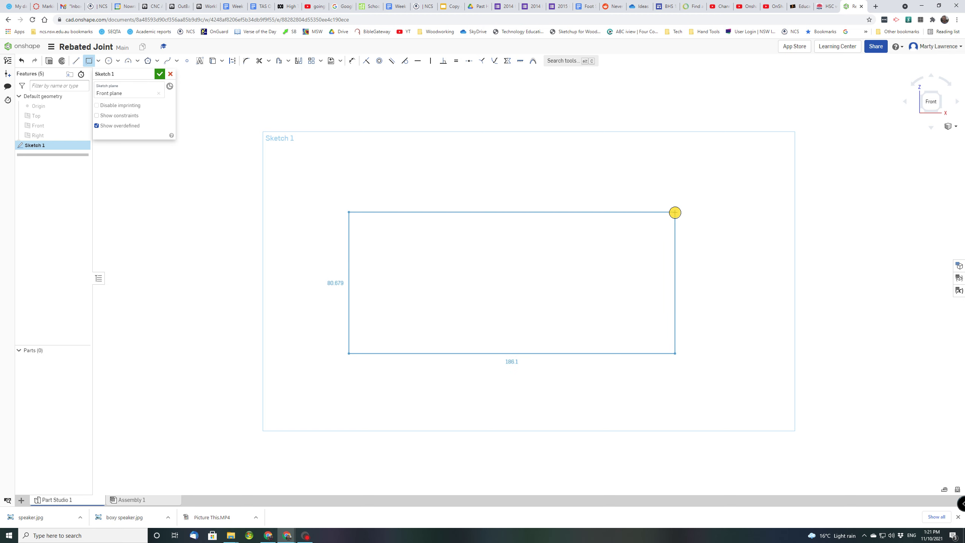
left_click(674, 213)
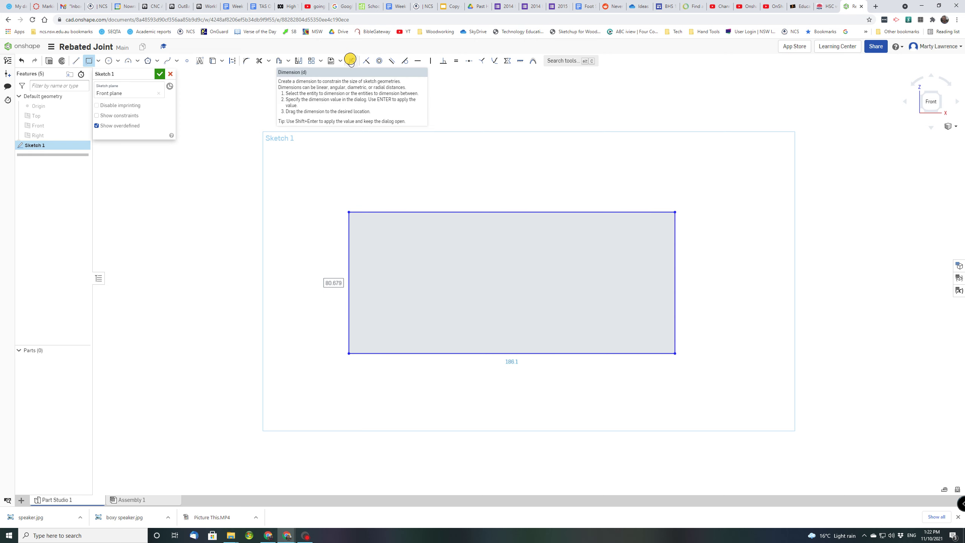
Dimension the rectangle's top edge to 200 mm and its left edge to 70 mm
left_click(350, 60)
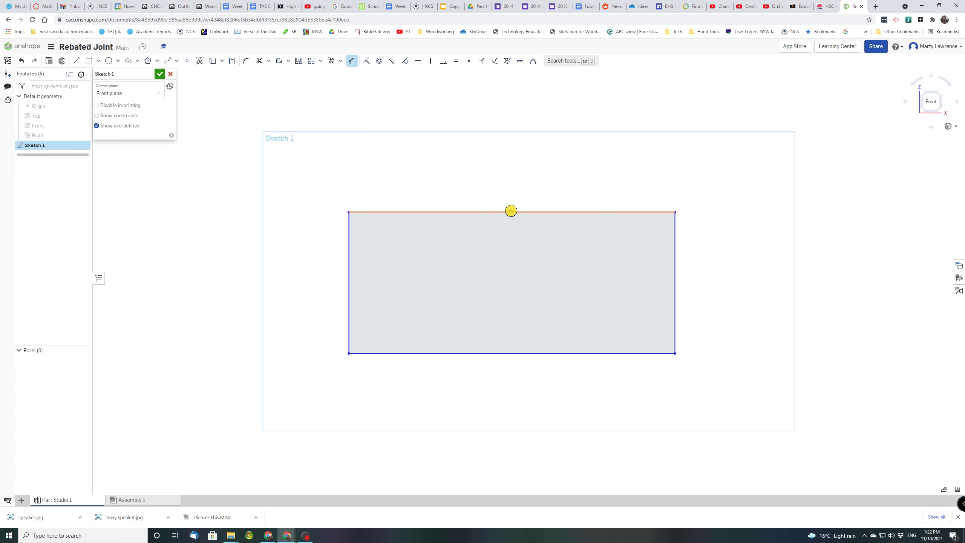
left_click(511, 211)
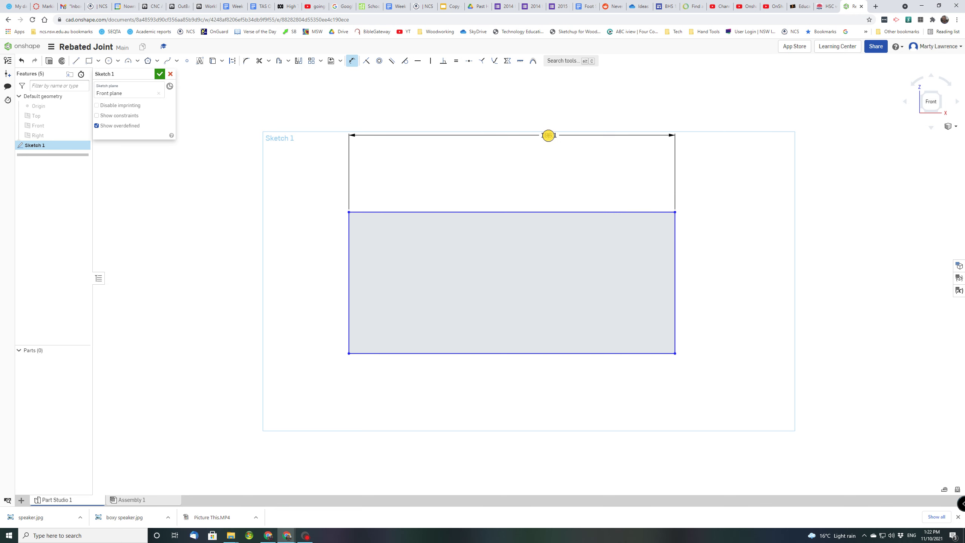
left_click(527, 141)
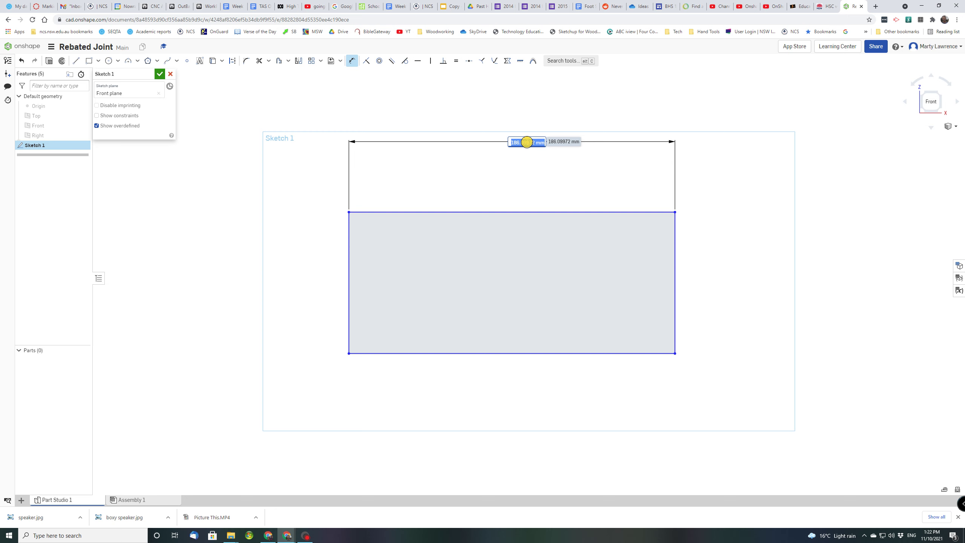
type("200")
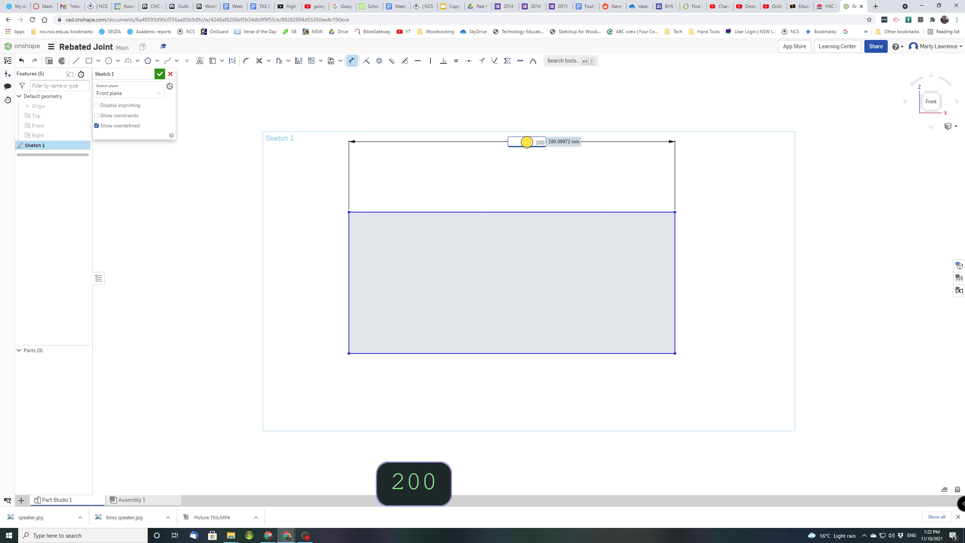
key("Return")
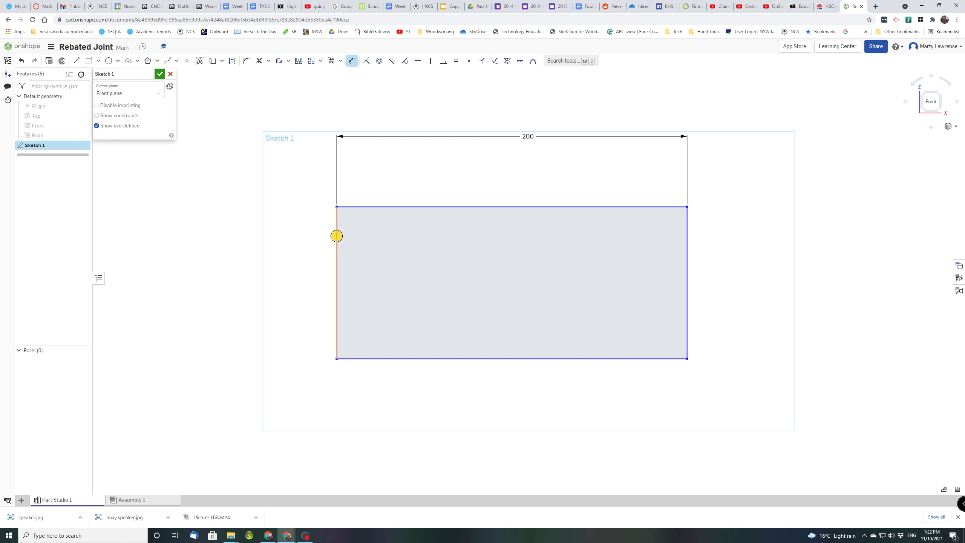
left_click(337, 236)
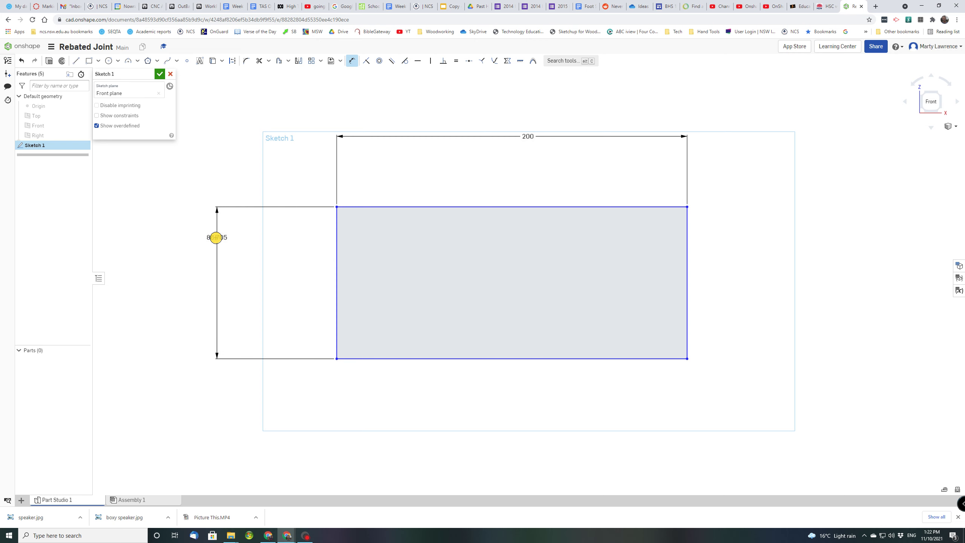
left_click(216, 237)
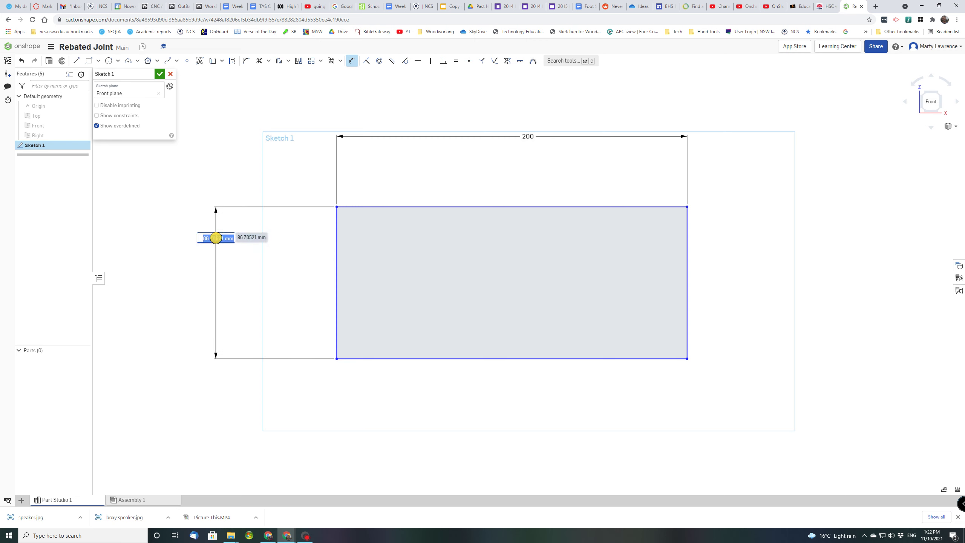
type("70")
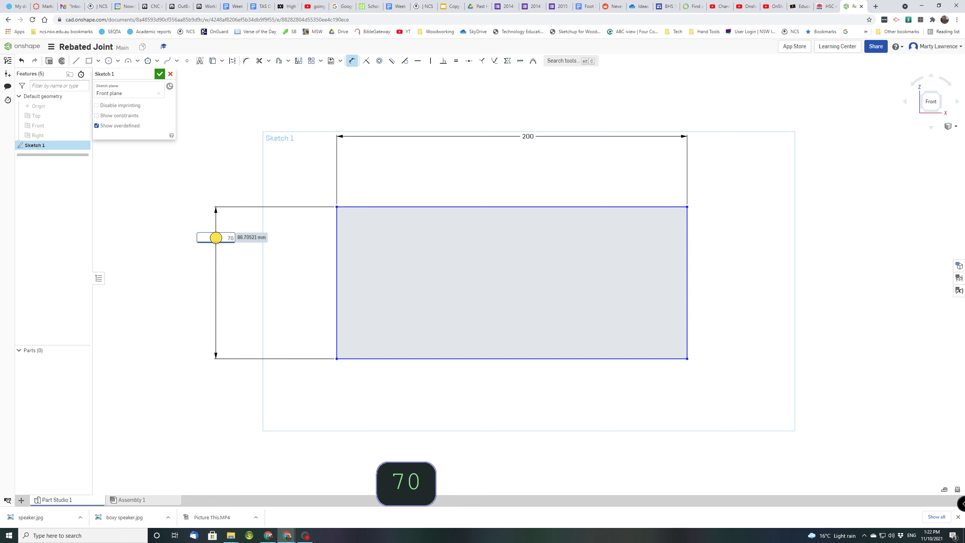
key("Return")
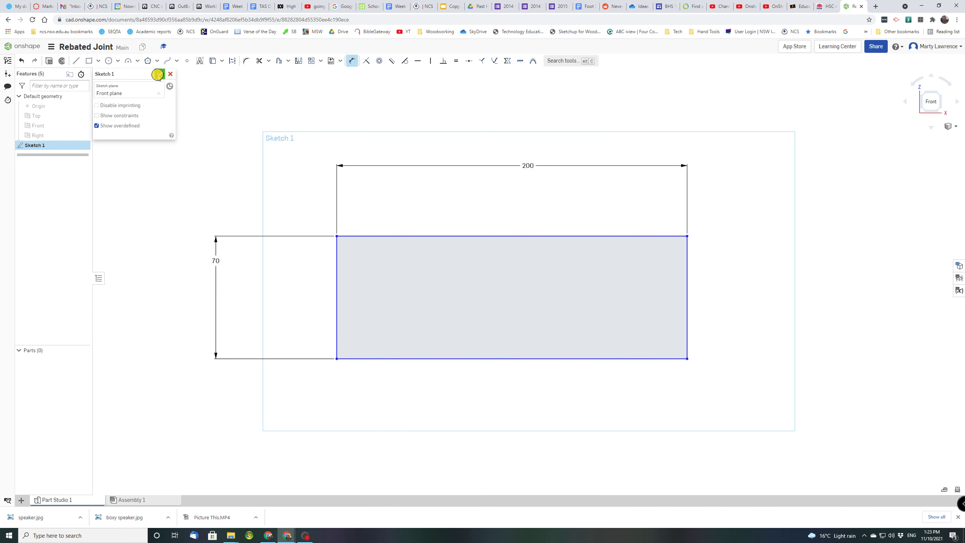
Finish Sketch 1 and show the rectangle in a centred trimetric view
left_click(158, 74)
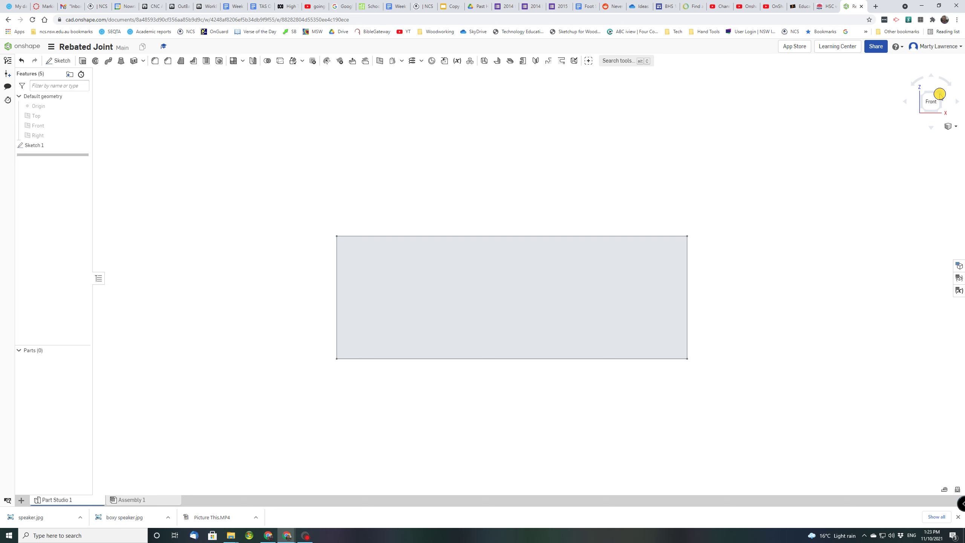
left_click(952, 125)
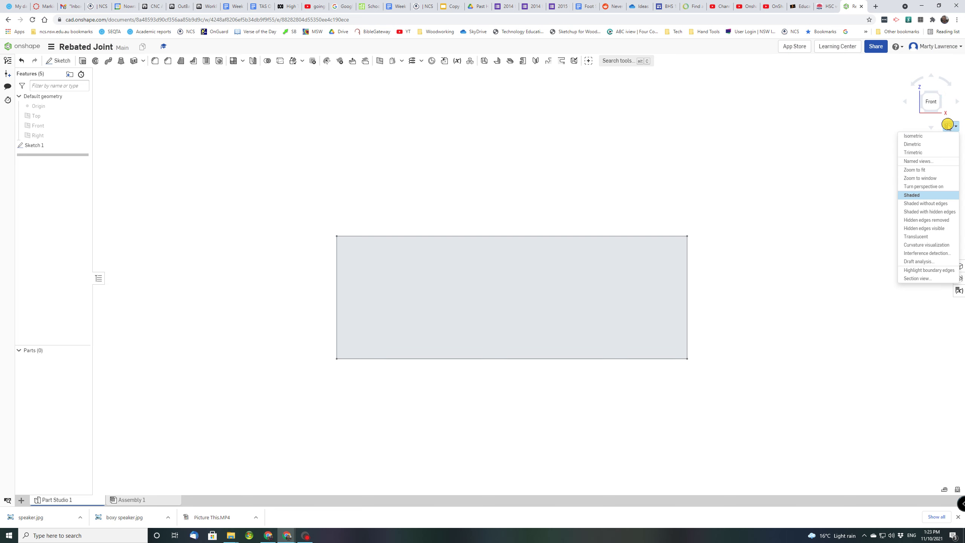
left_click(918, 153)
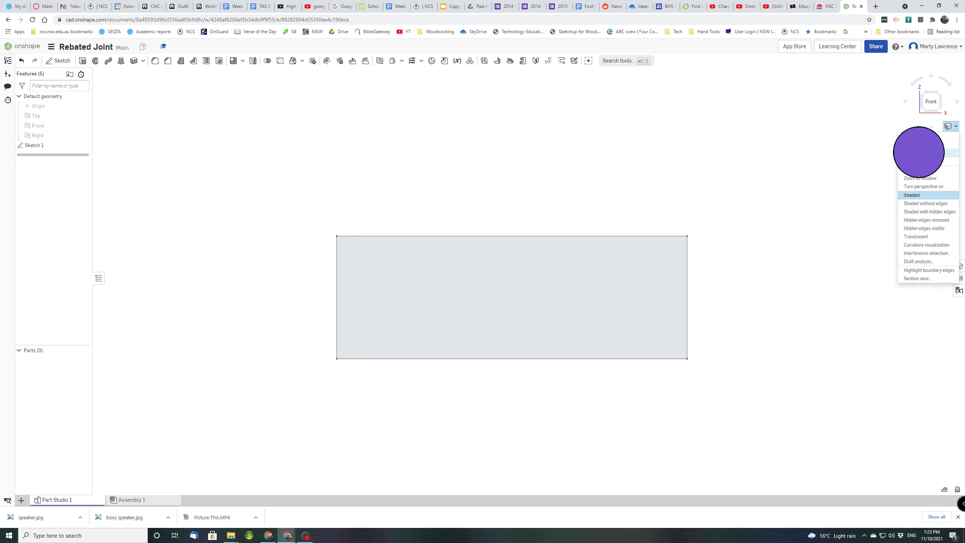
scroll(721, 245, "down", 3)
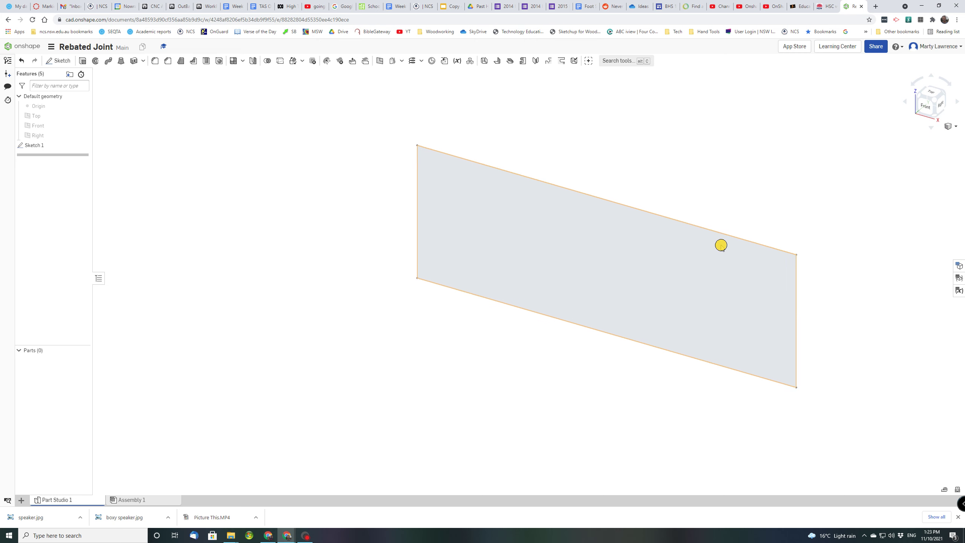
middle_click_drag(735, 254, 587, 273)
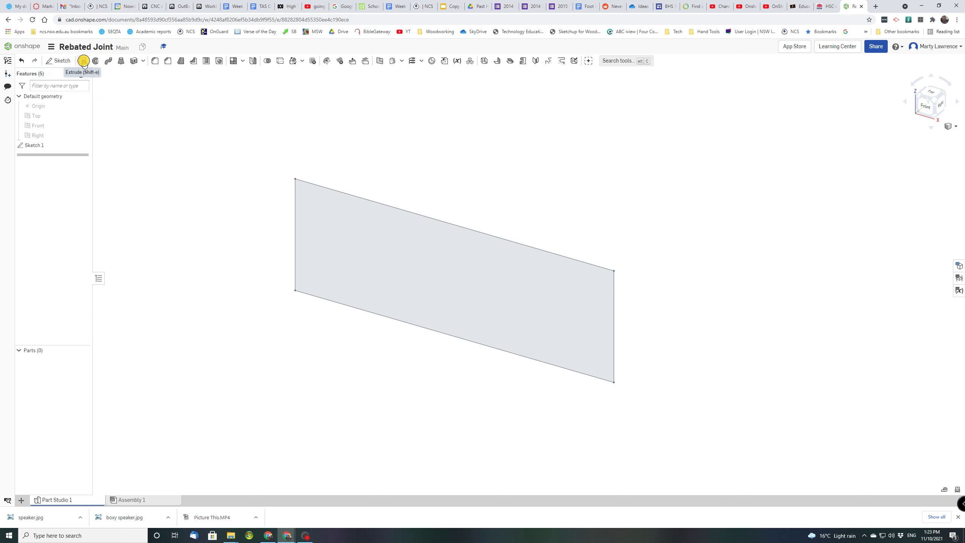
Extrude the 200 × 70 rectangle 18 mm deep into Part 1 and orbit to its end
left_click(84, 61)
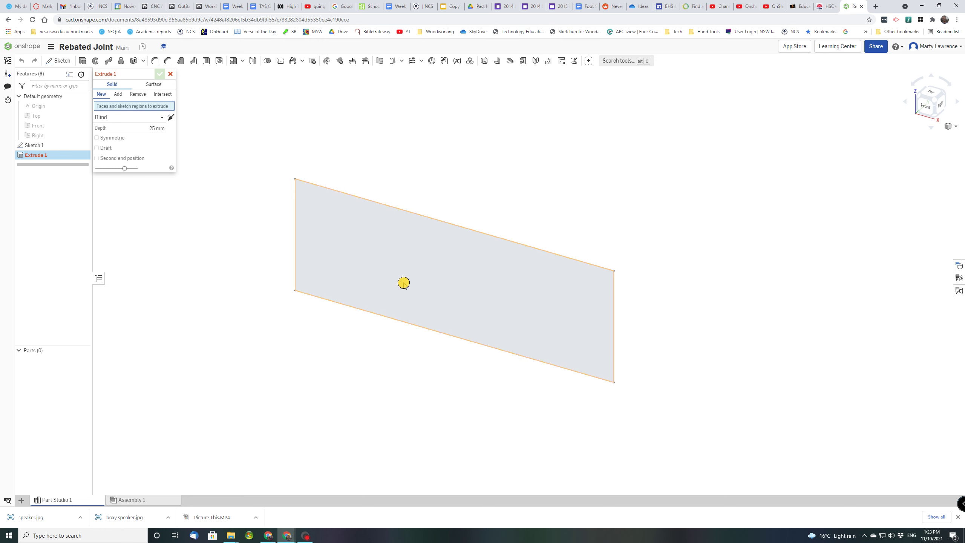
left_click(433, 280)
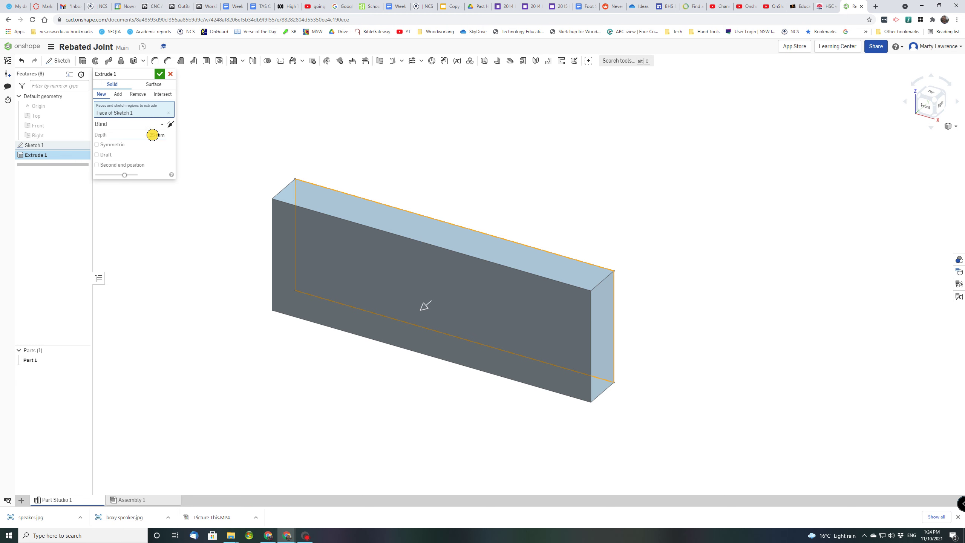
left_click(152, 134)
type("18")
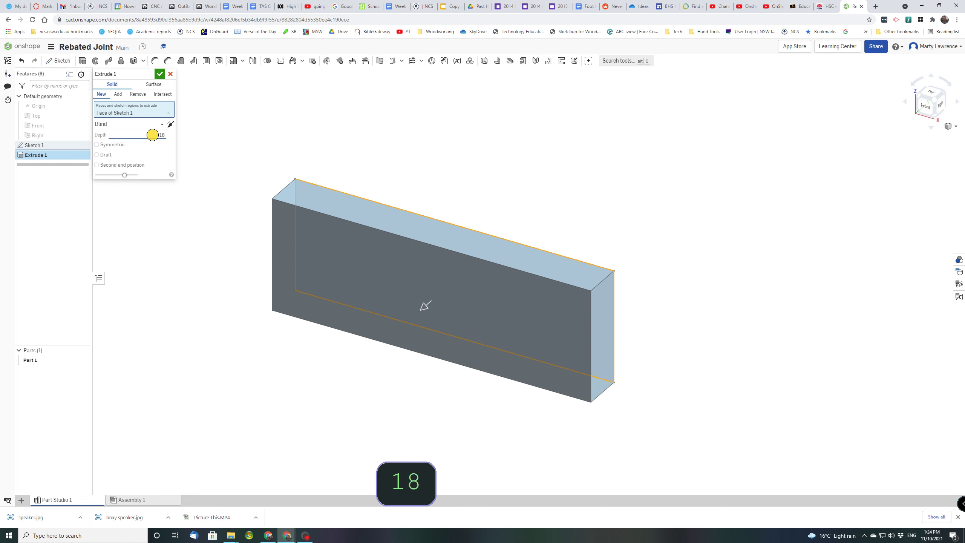
key("Return")
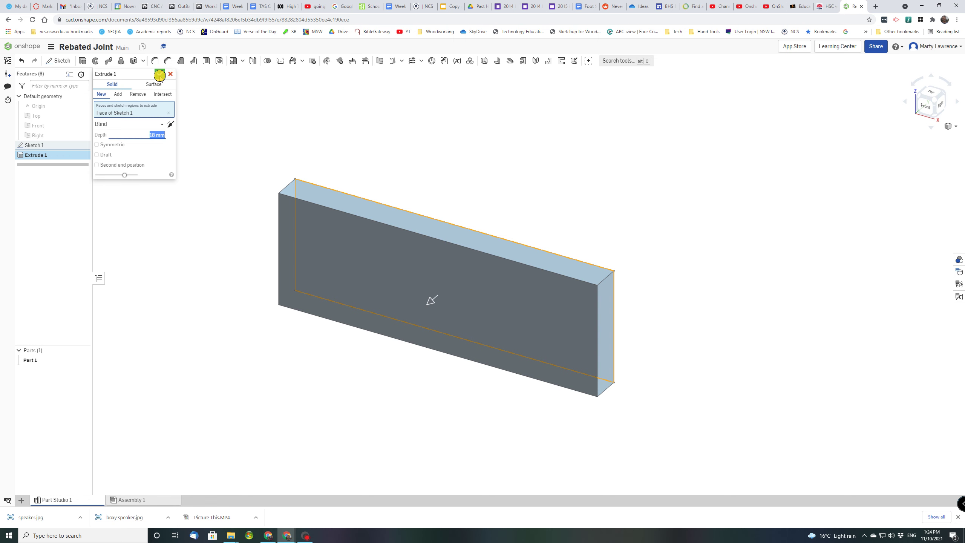
left_click(159, 76)
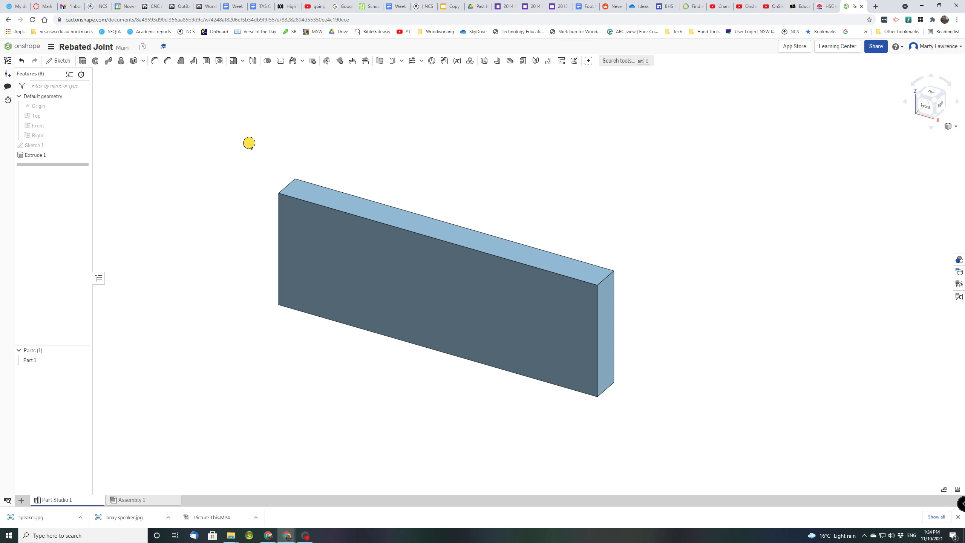
left_click(57, 155)
left_click(734, 237)
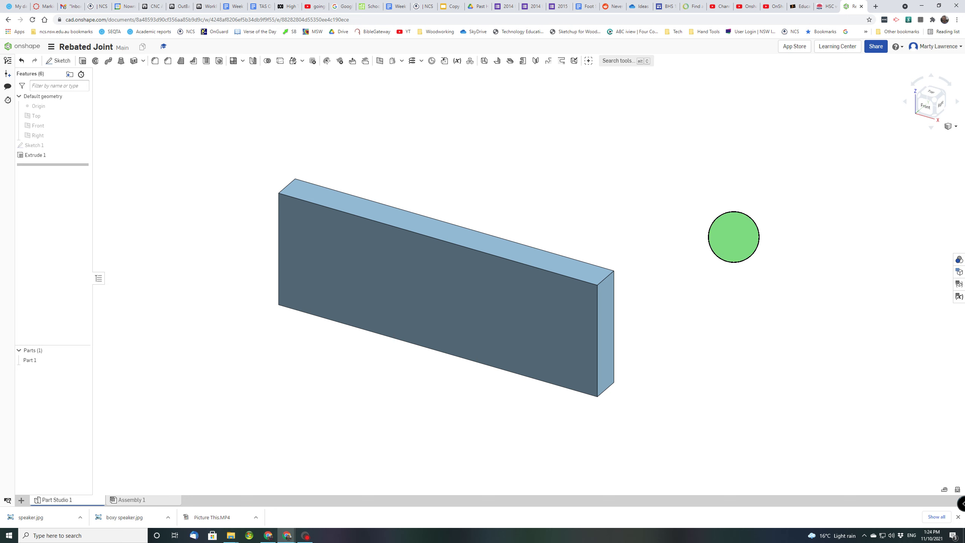
right_click_drag(733, 237, 643, 227)
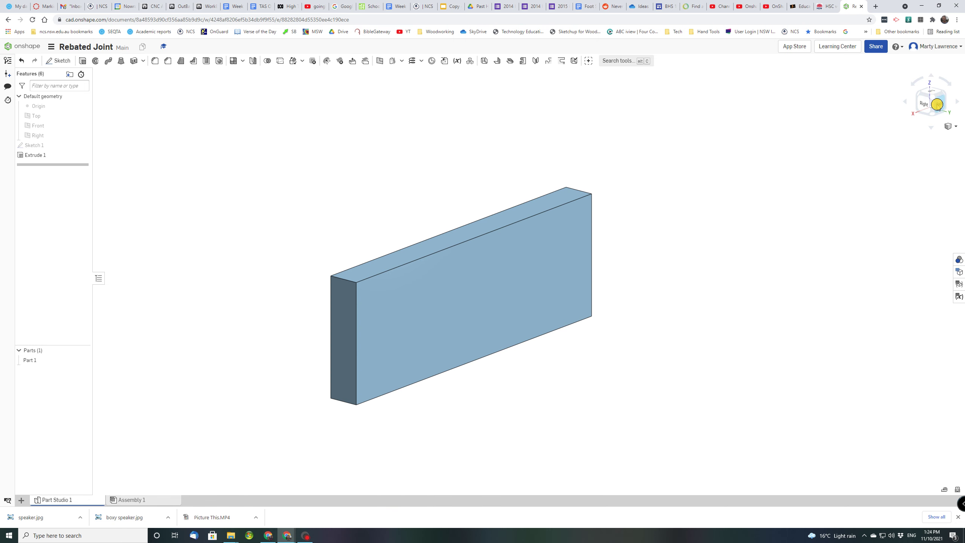
Begin Sketch 2 on the broad face of the Extrude 1 board
left_click(932, 97)
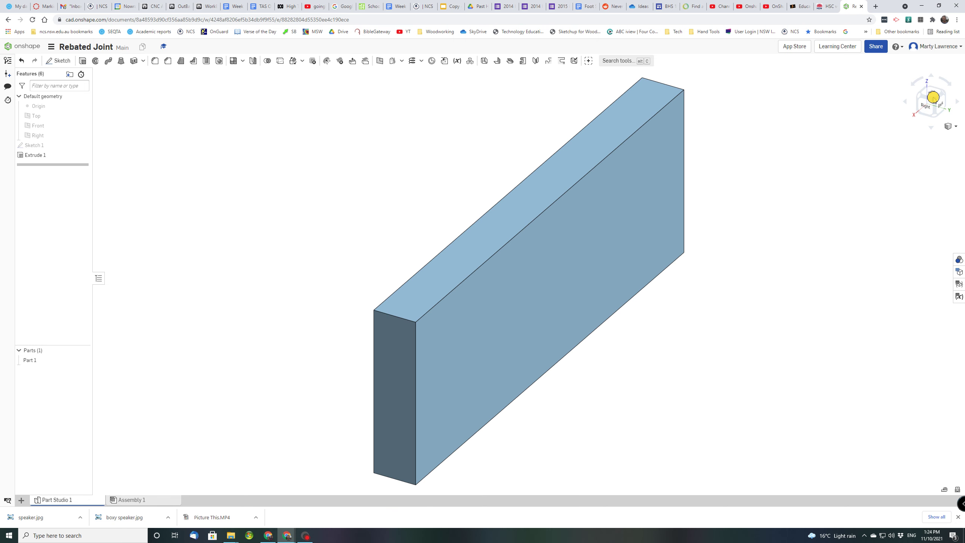
middle_click_drag(743, 282, 630, 290)
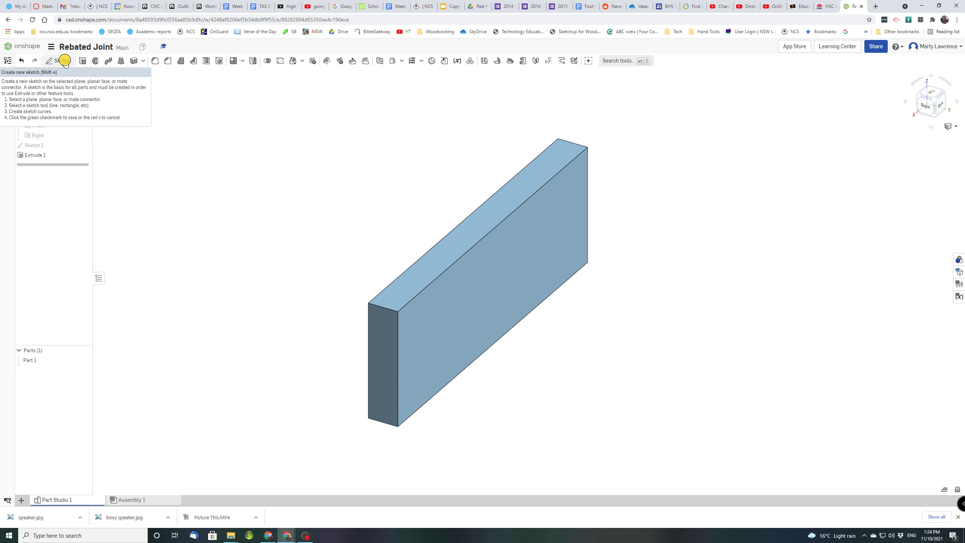
left_click(65, 61)
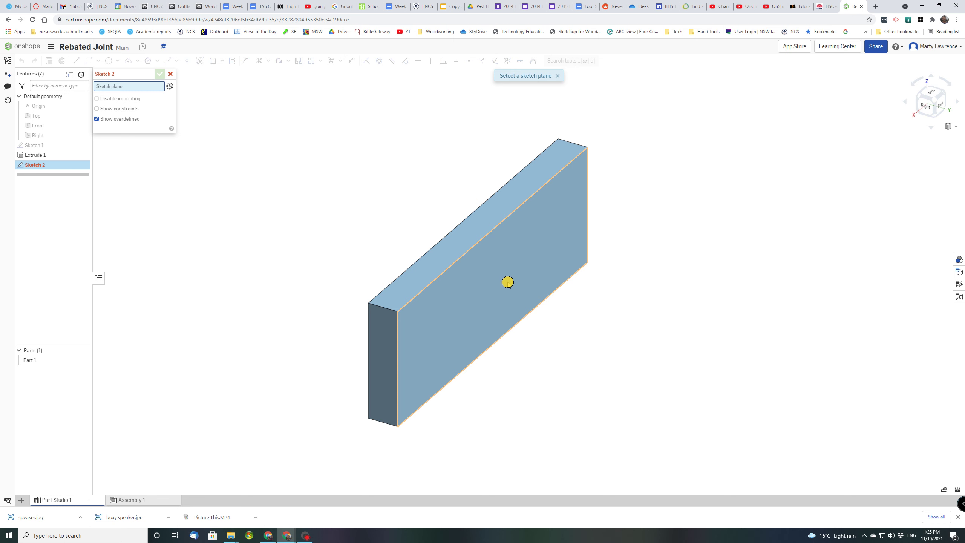
left_click(508, 283)
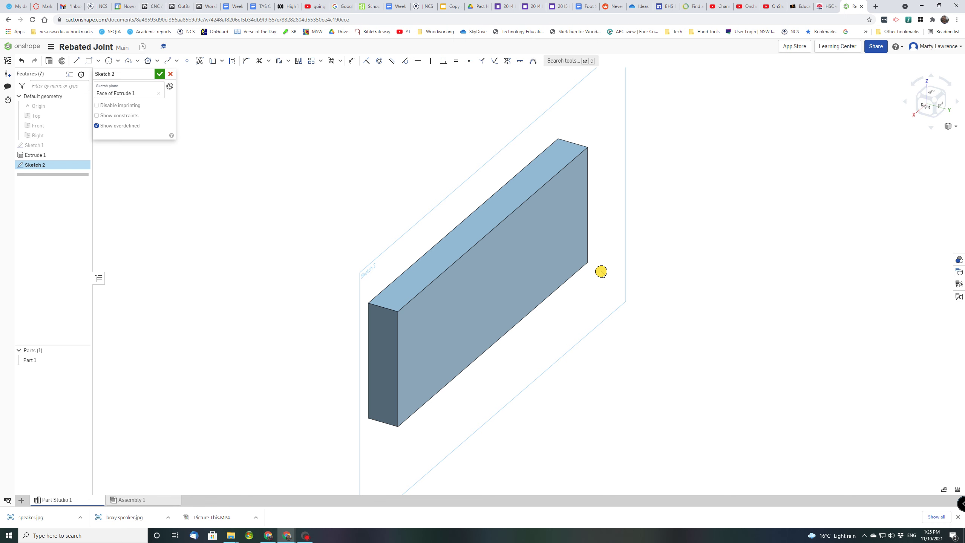
right_click(601, 271)
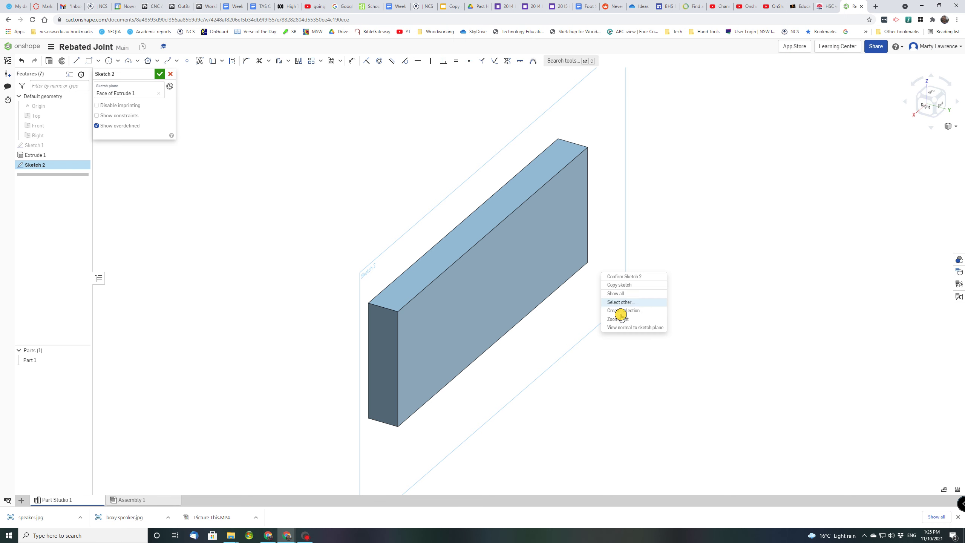
View the face normal and draw a corner rectangle across the board's left end
left_click(624, 327)
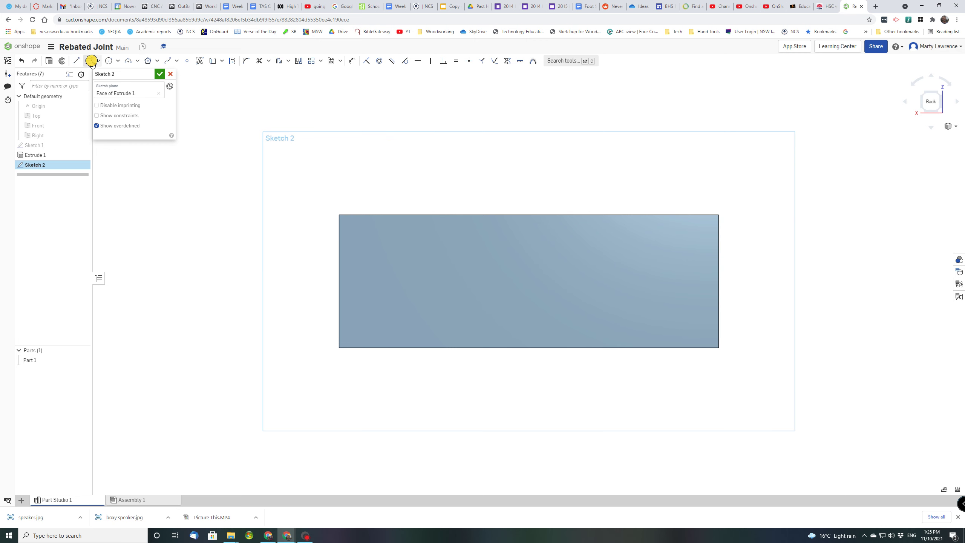
left_click(89, 60)
left_click(341, 215)
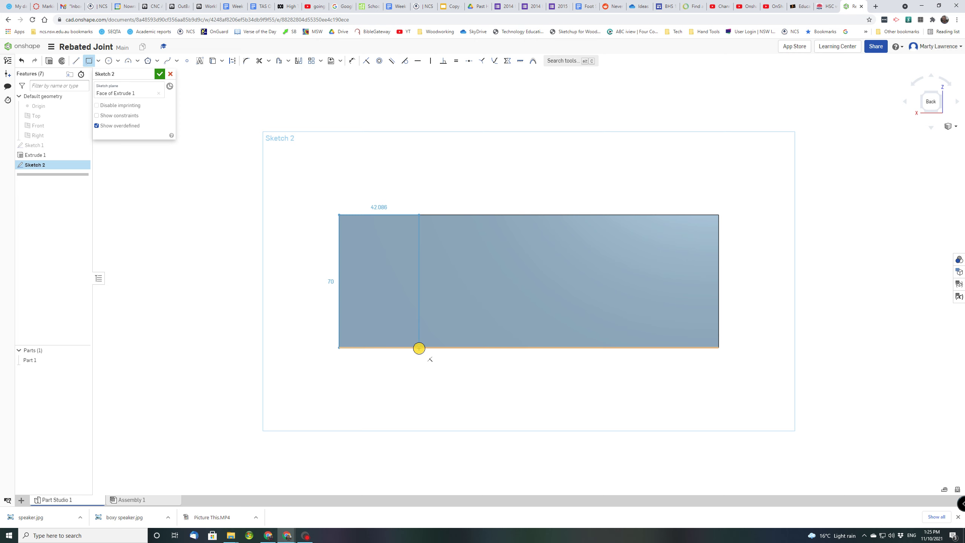
left_click(419, 348)
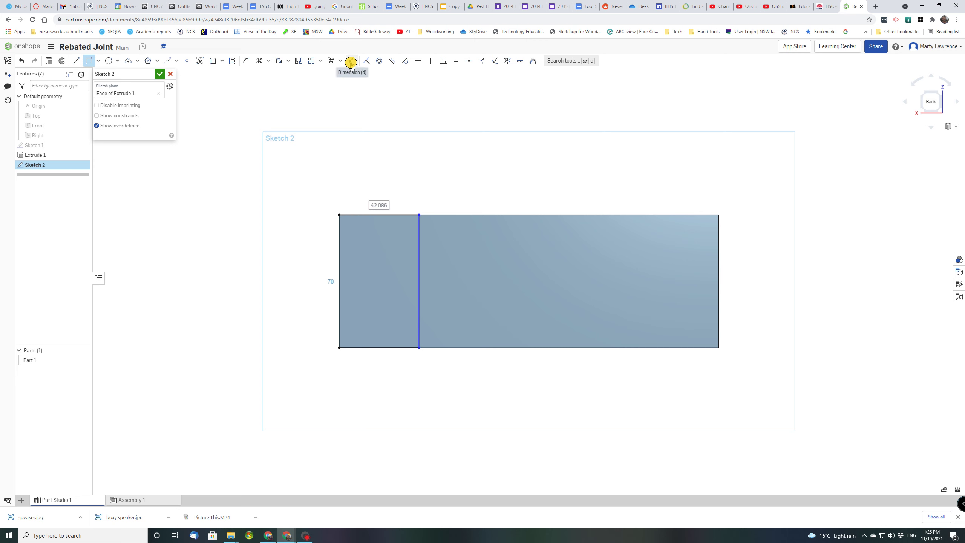
Dimension the strip's width to 18 mm
left_click(350, 62)
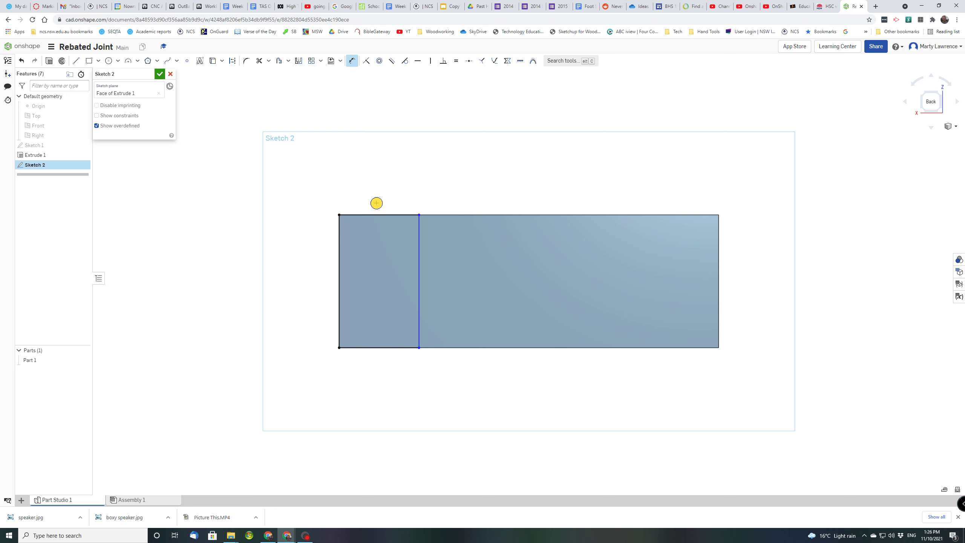
left_click(374, 215)
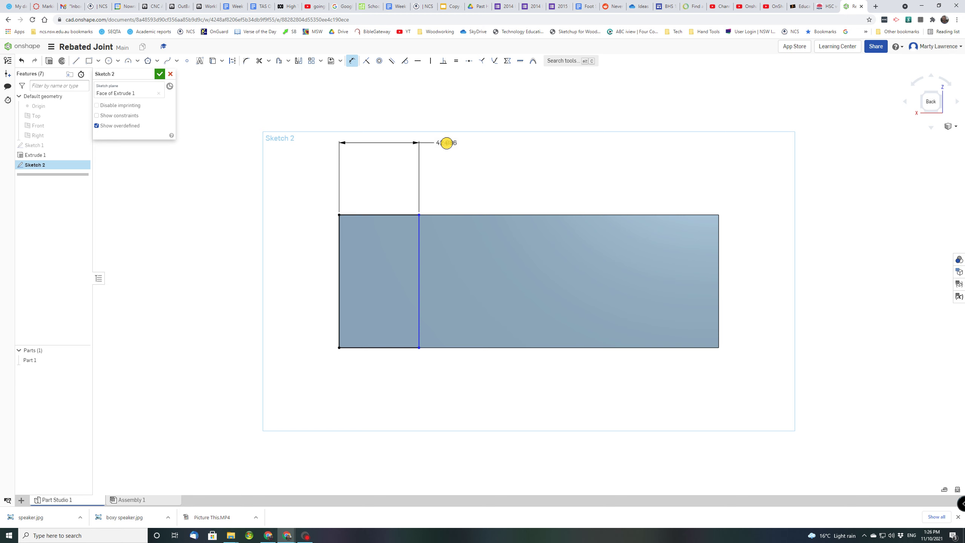
left_click(446, 142)
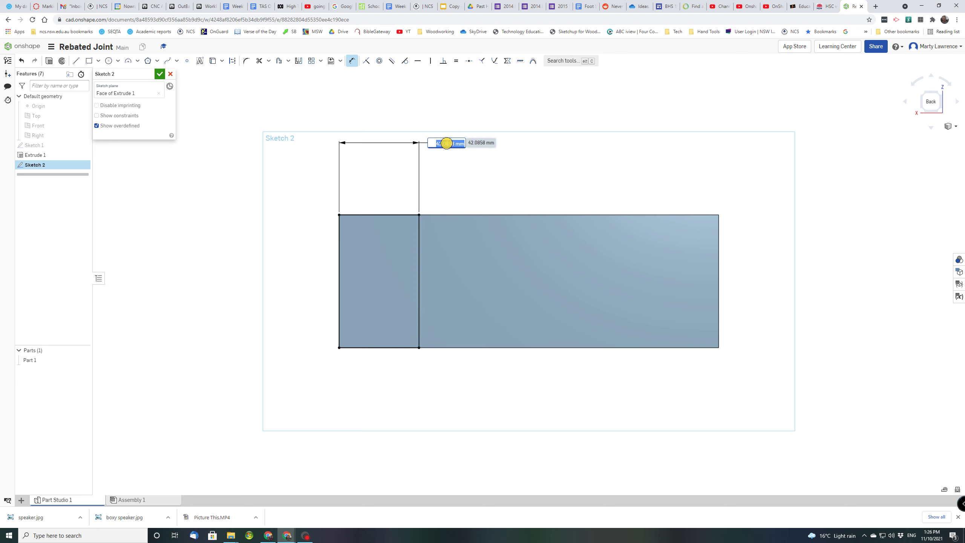
type("18")
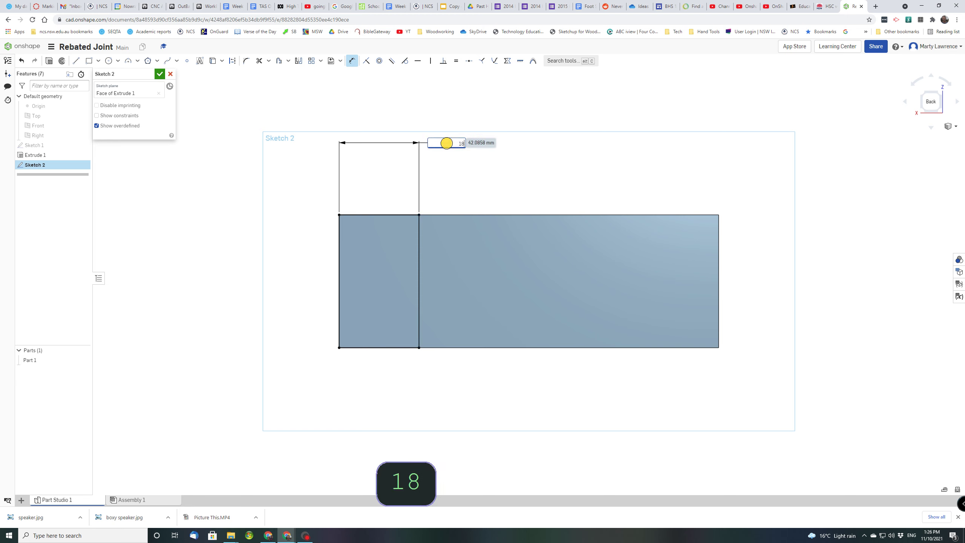
key("Return")
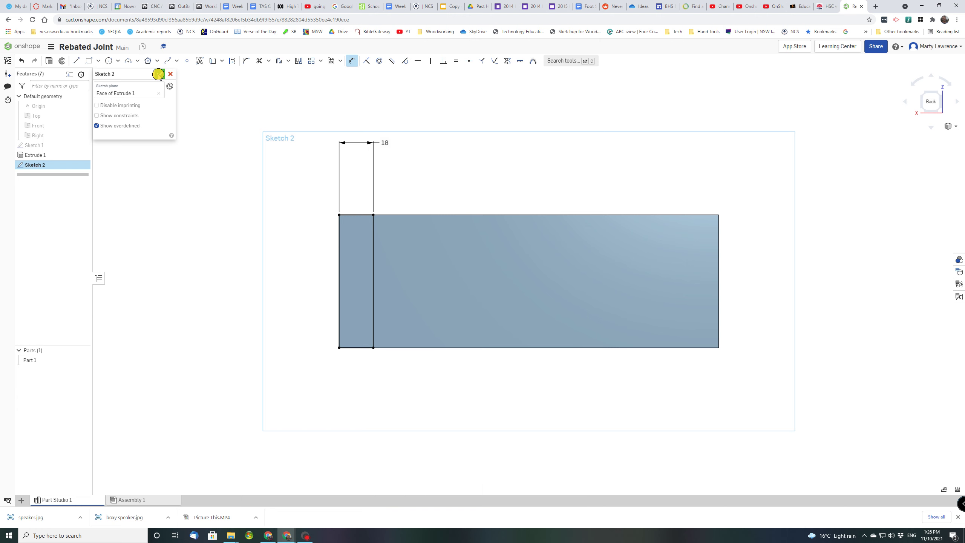
Accept Sketch 2 and show the board in an isometric view, zoomed and panned
left_click(158, 74)
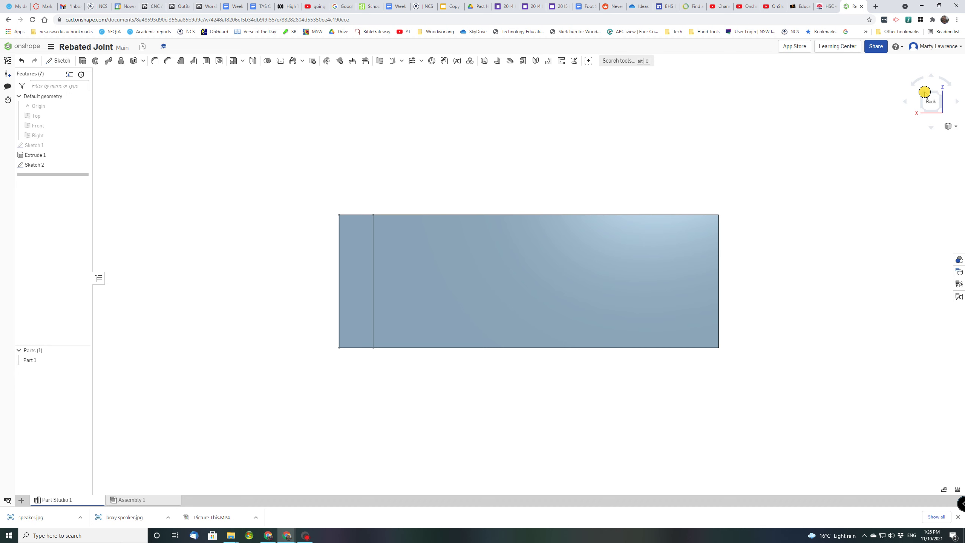
left_click(923, 92)
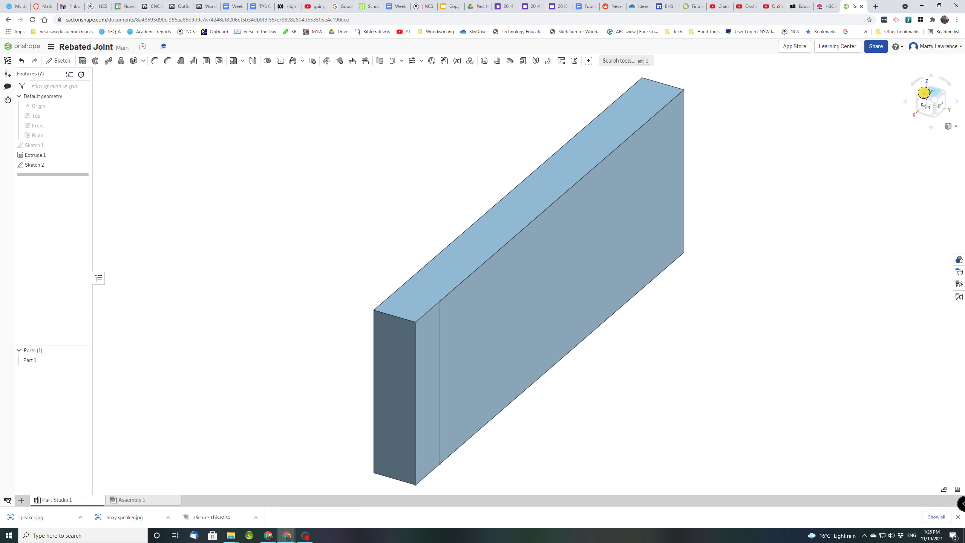
scroll(573, 394, "up", 3)
middle_click_drag(612, 387, 561, 316)
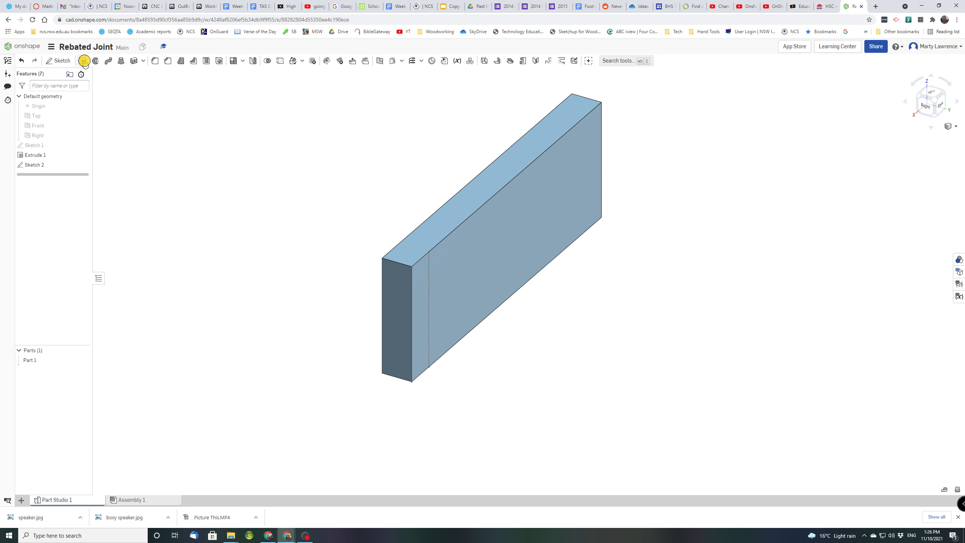
Extrude the 18 mm strip as a 12 mm deep Remove cut, creating Extrude 2
left_click(85, 61)
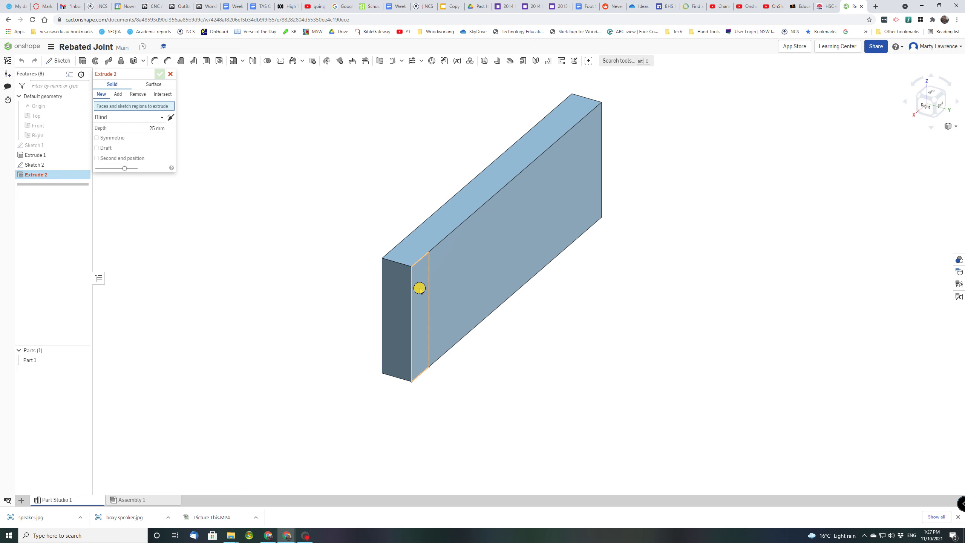
left_click(419, 288)
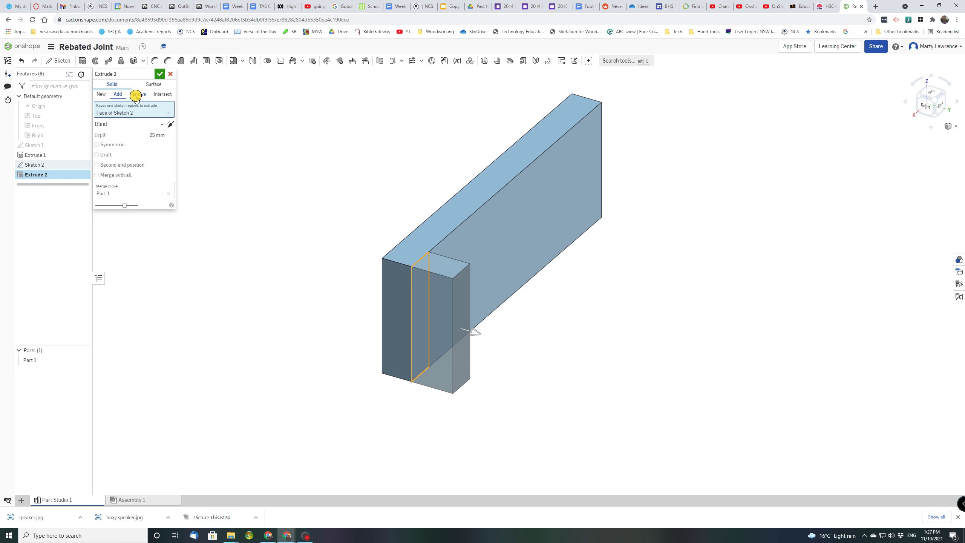
left_click(136, 95)
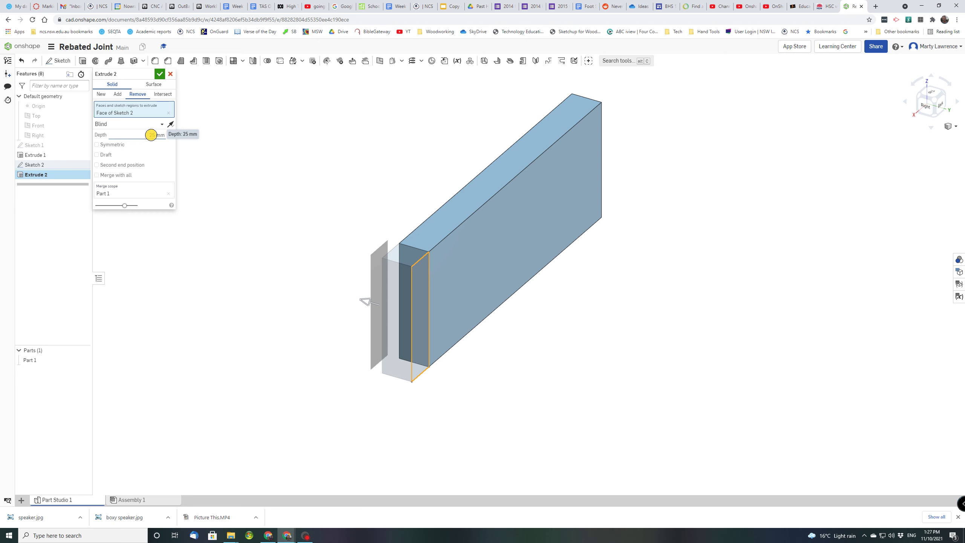
left_click(150, 134)
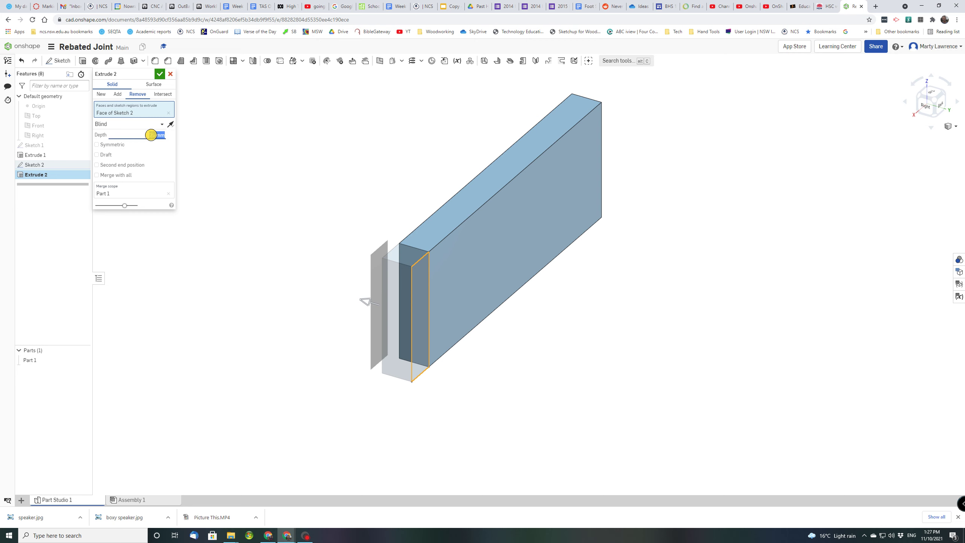
type("12")
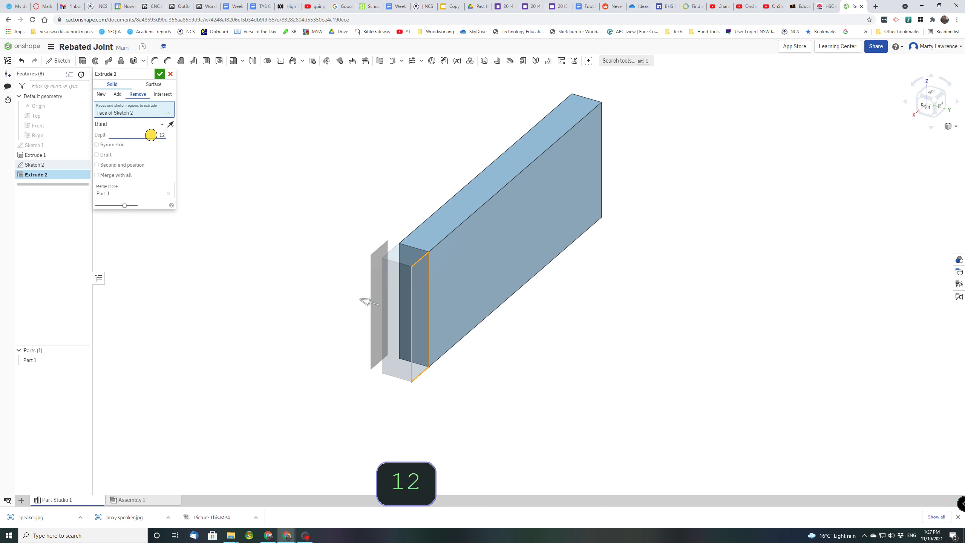
key("Return")
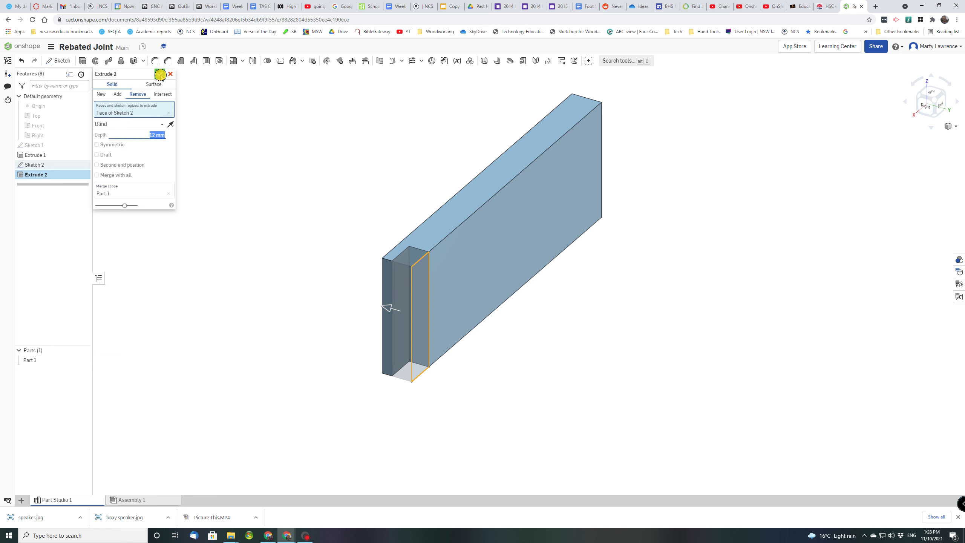
left_click(160, 75)
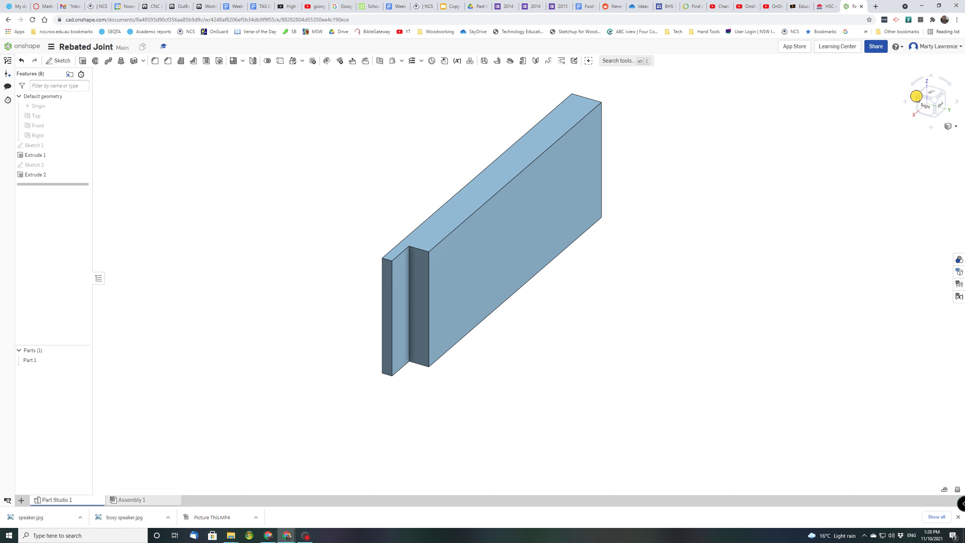
left_click(945, 129)
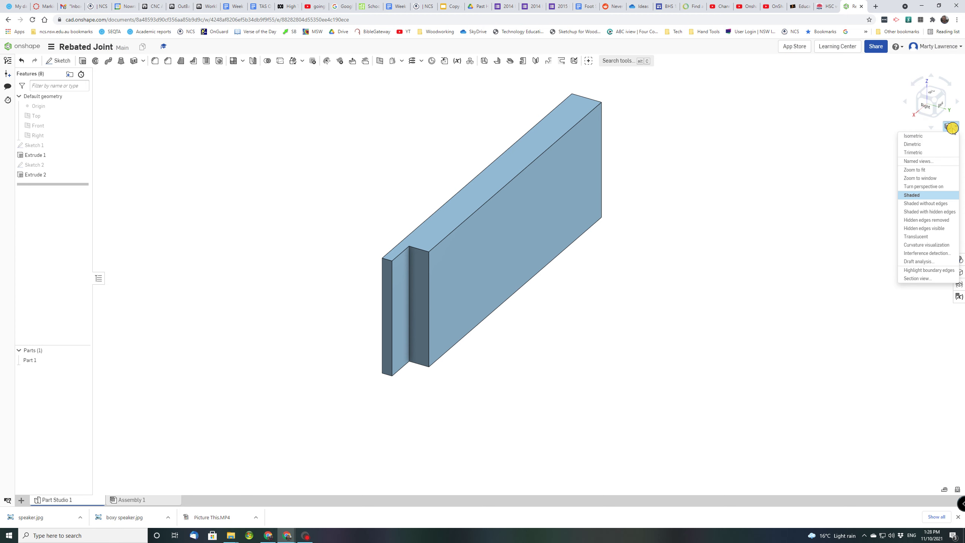
left_click(922, 152)
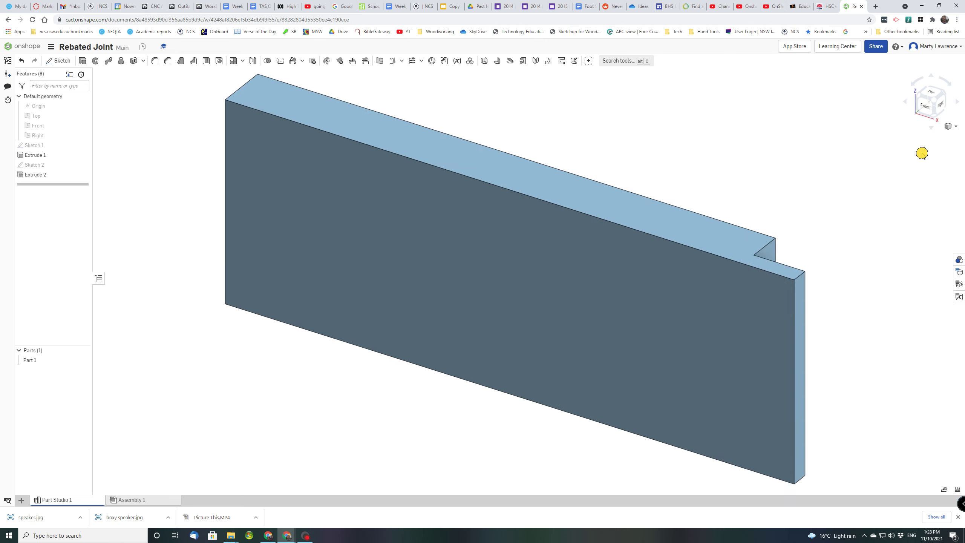
scroll(797, 226, "down", 5)
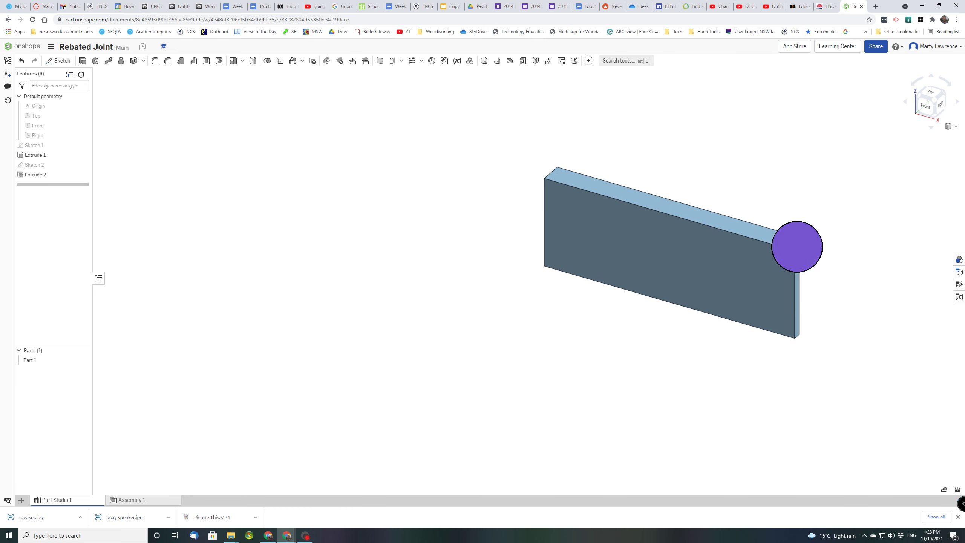
middle_click_drag(794, 243, 594, 250)
scroll(593, 250, "up", 1)
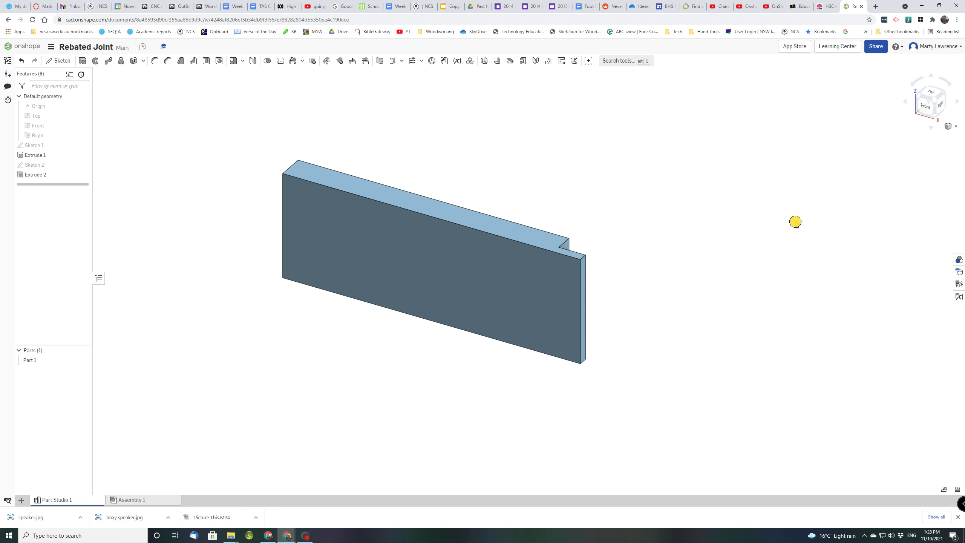
left_click(796, 222)
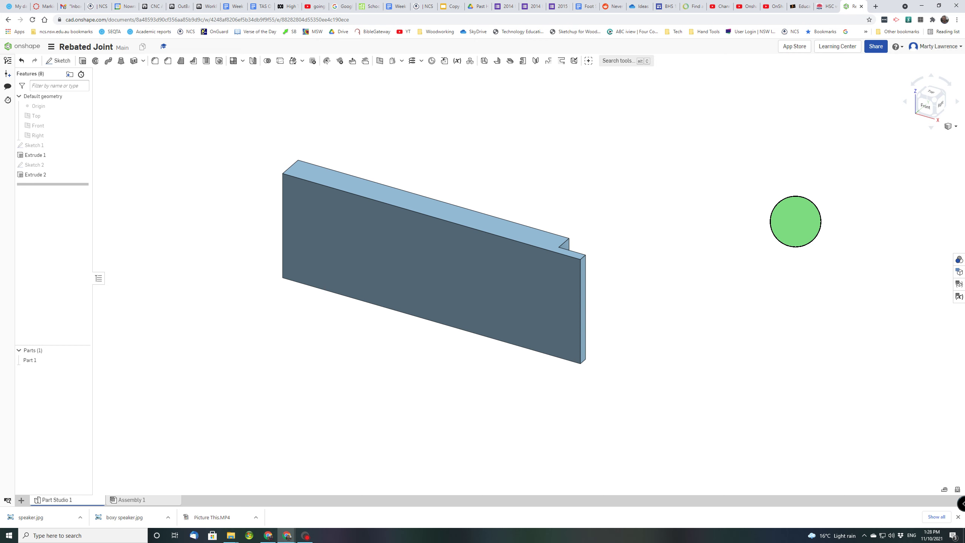
right_click_drag(795, 221, 708, 212)
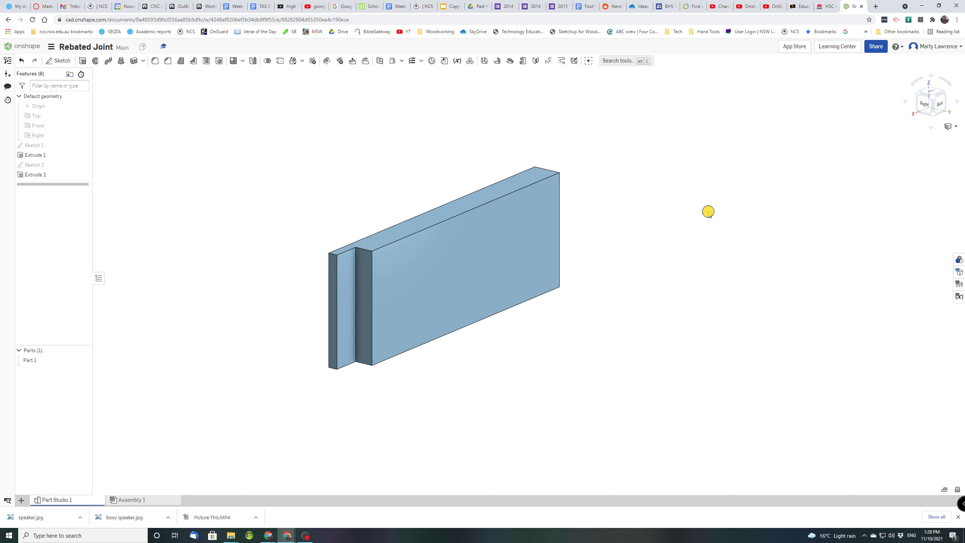
key("shift+alt")
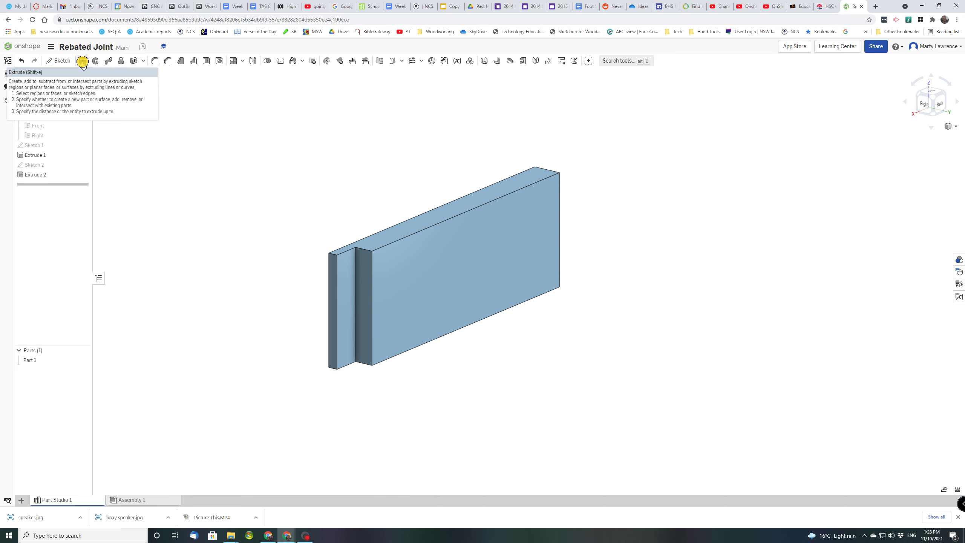
Extrude the rebate face as a new part, 200 mm deep
left_click(83, 61)
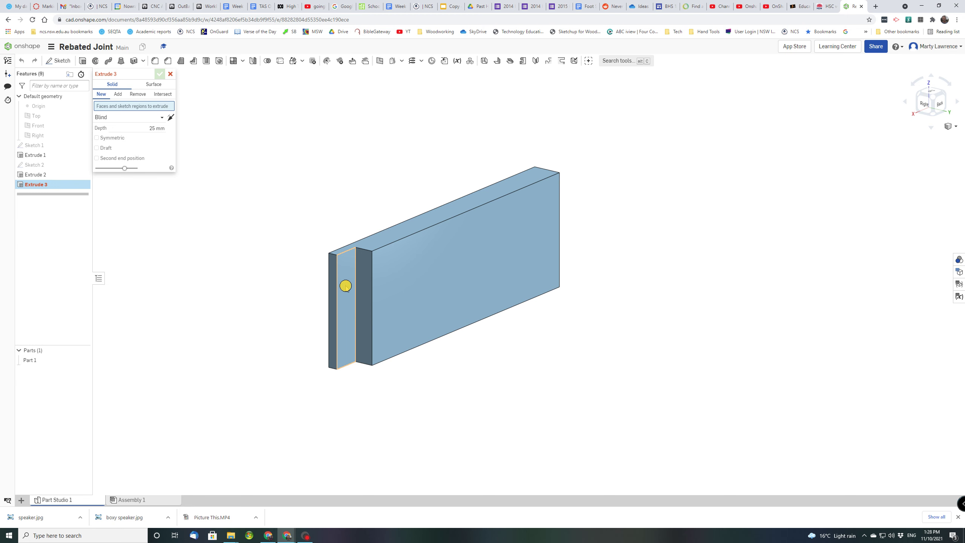
left_click(343, 317)
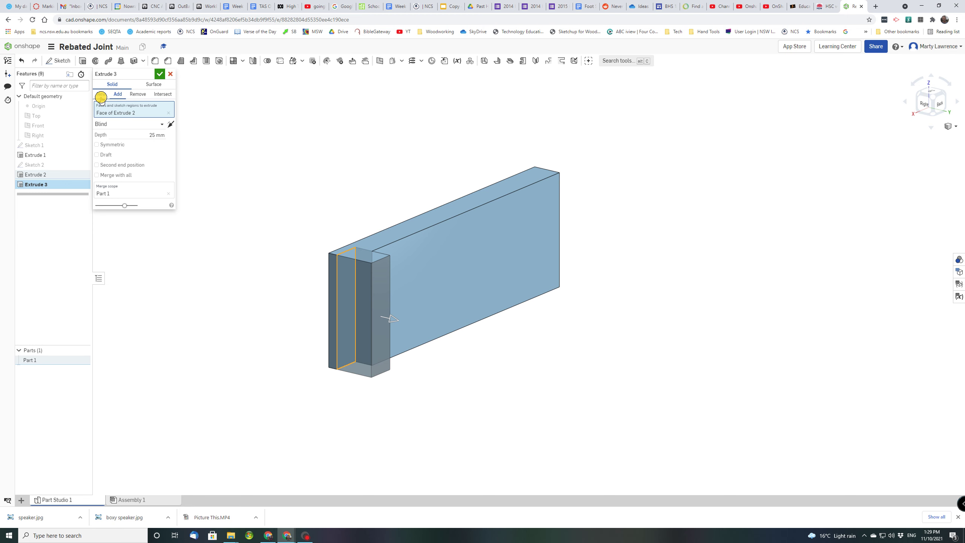
left_click(101, 98)
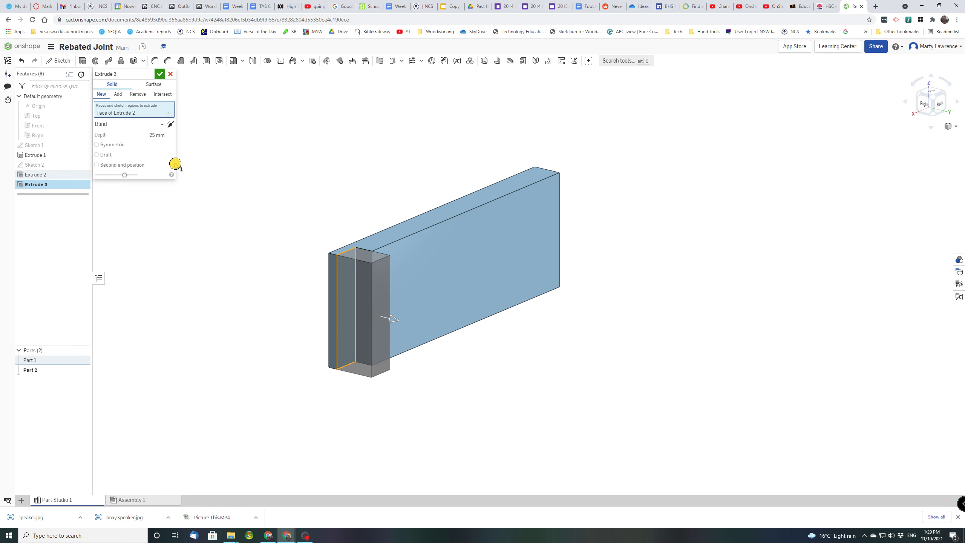
left_click(152, 135)
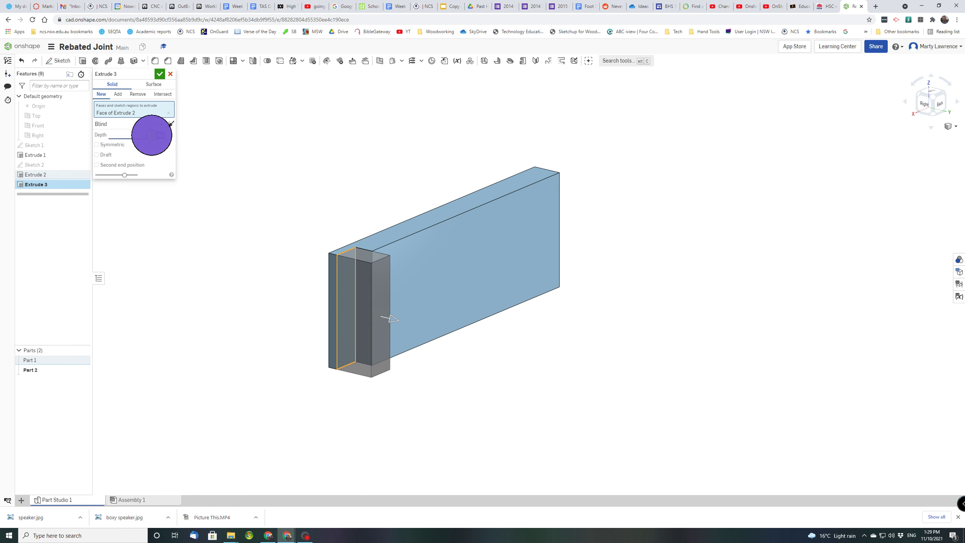
type("200")
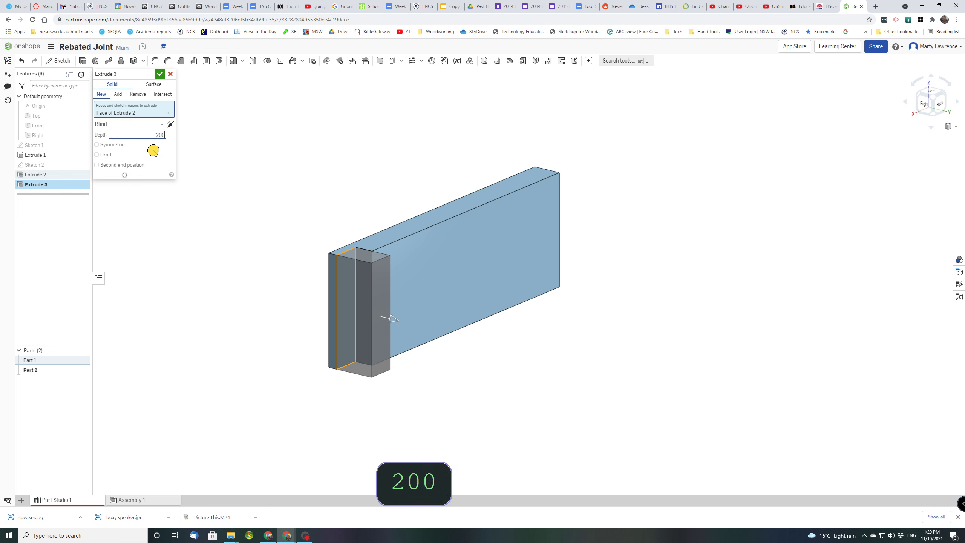
key("Return")
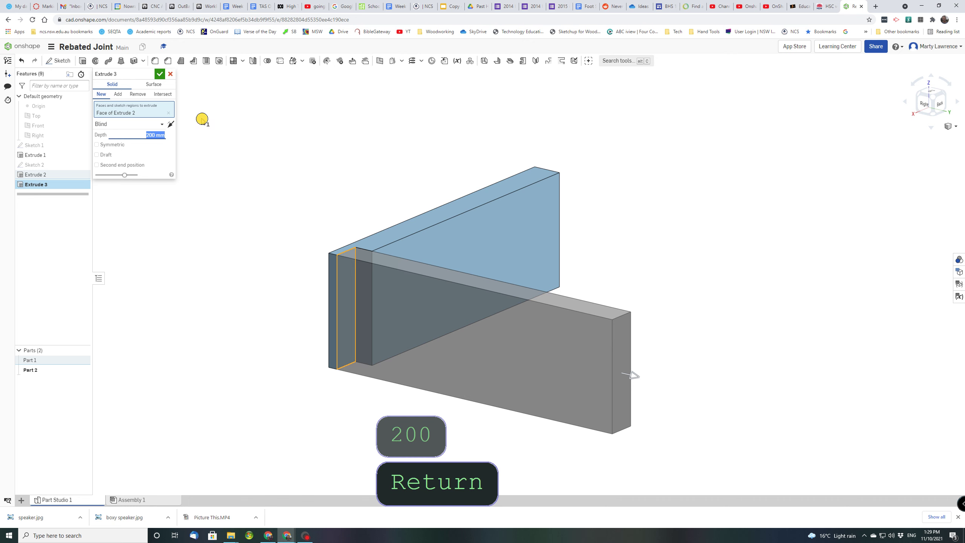
Check the new board in dimetric view and accept Extrude 3 as Part 2
left_click(951, 126)
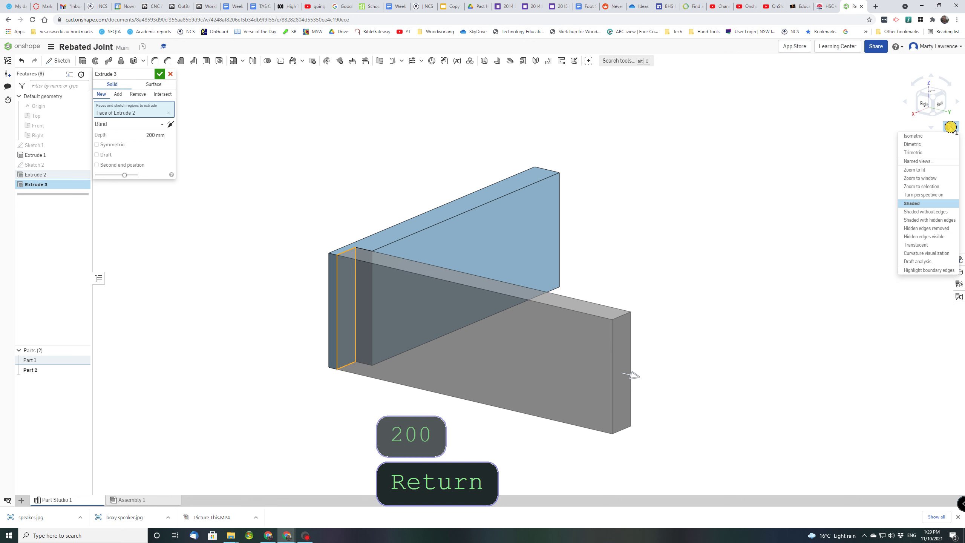
left_click(928, 146)
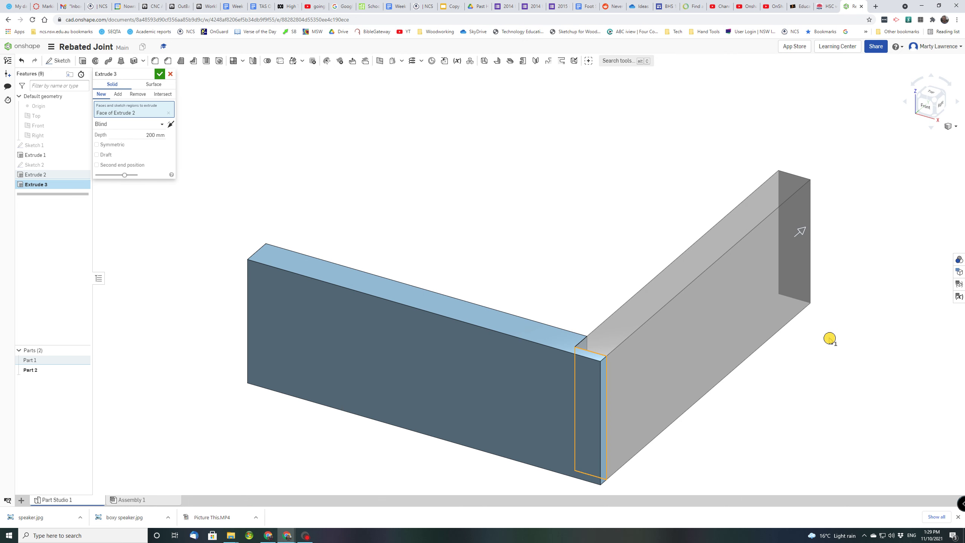
middle_click_drag(809, 317, 777, 280)
scroll(789, 264, "down", 2)
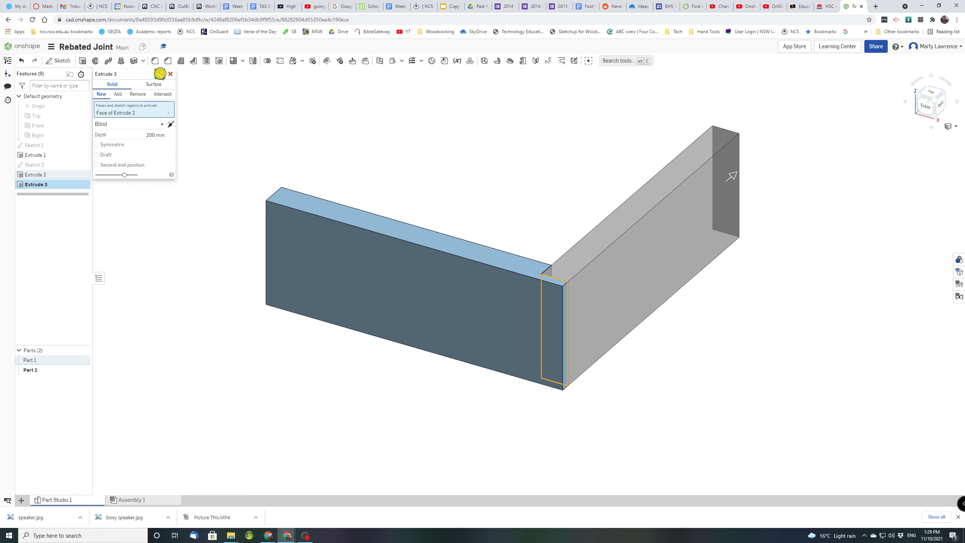
left_click(160, 74)
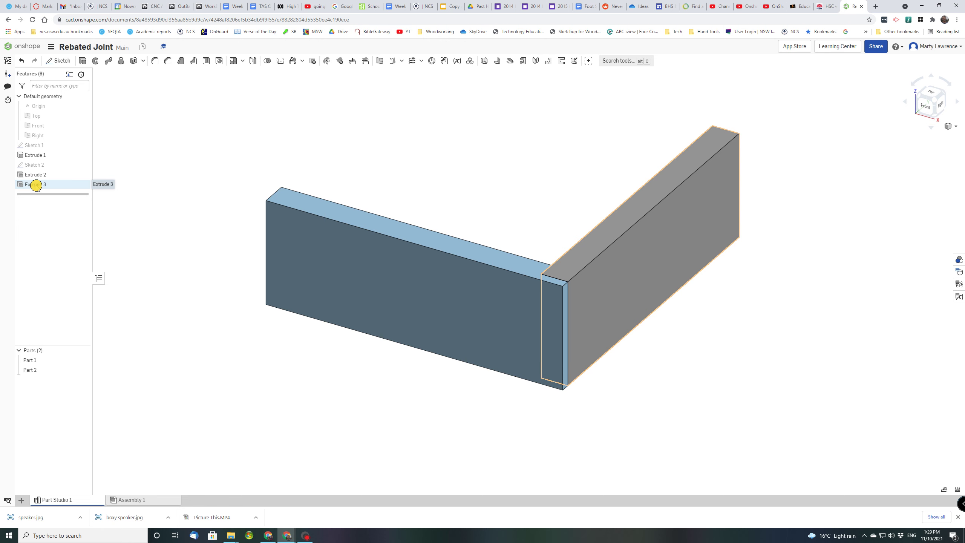
Give Extrude 3 a reversed second end position so Part 2 starts 25 mm off the rebate
double_click(37, 185)
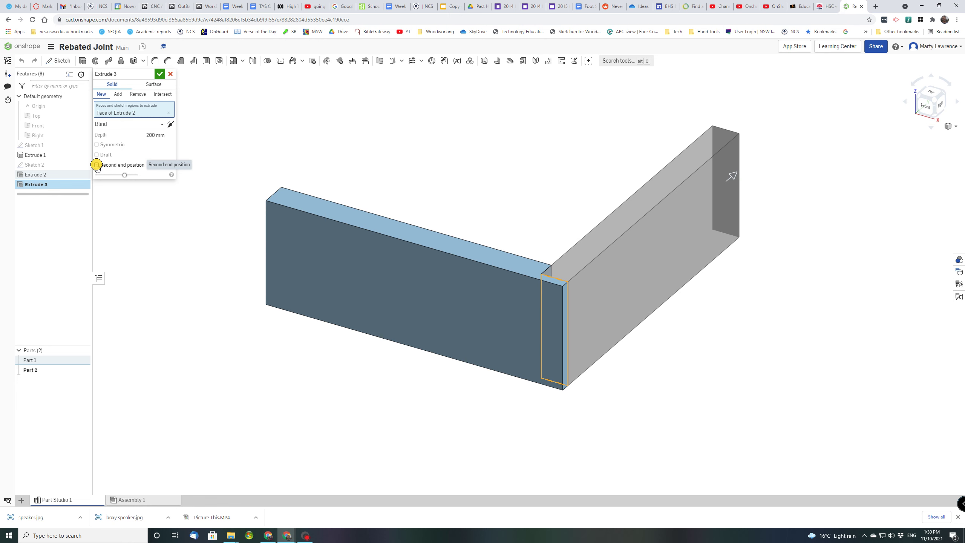
left_click(97, 165)
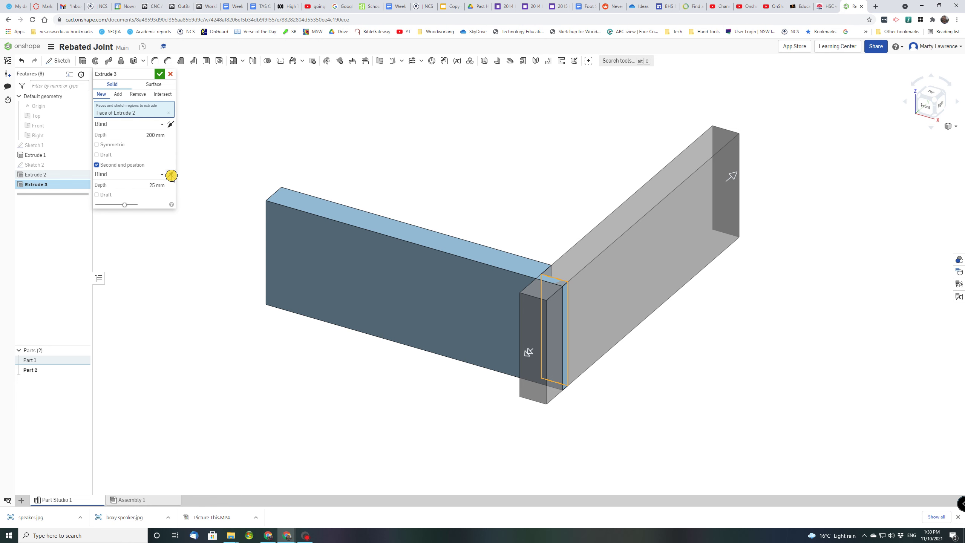
left_click(171, 175)
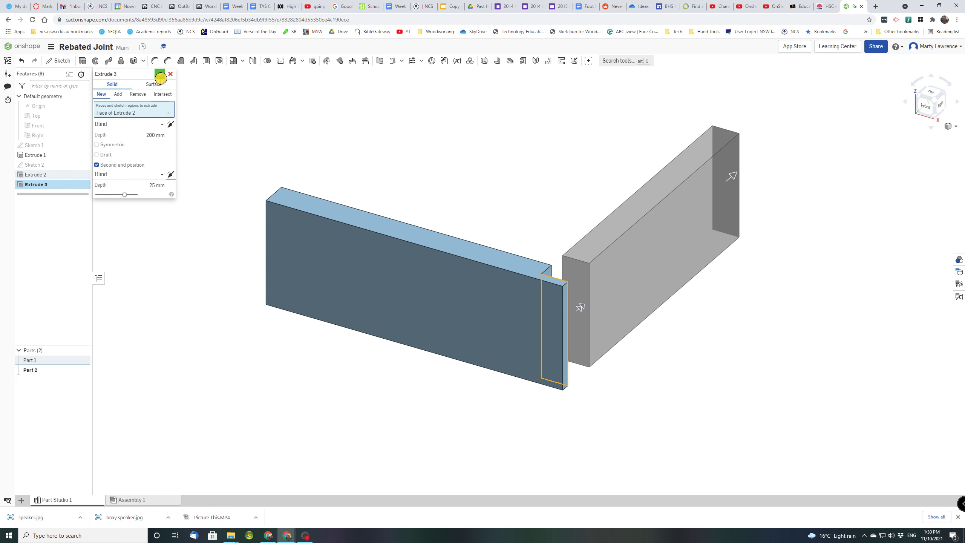
left_click(160, 78)
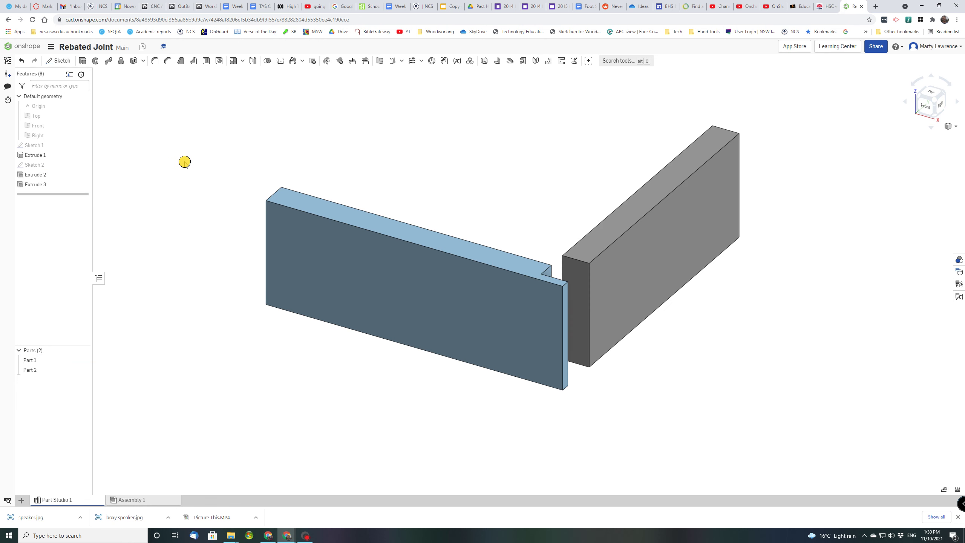
middle_click_drag(700, 351, 659, 345)
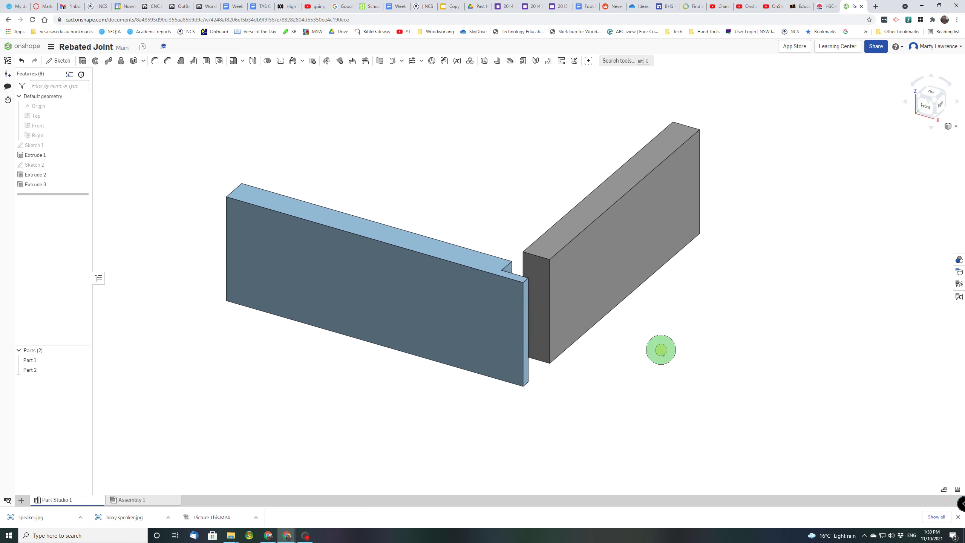